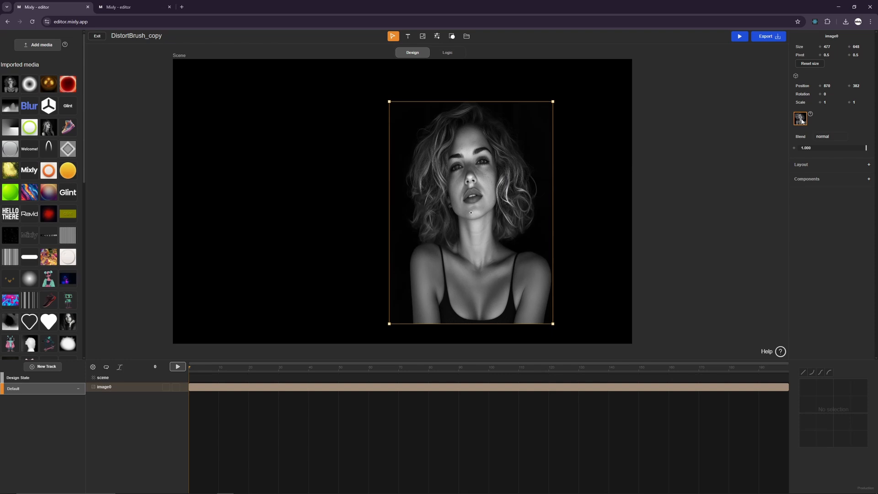
# Set the portrait image's fit mode to XY and enlarge it to about 516 by 657
pyautogui.click(802, 121)
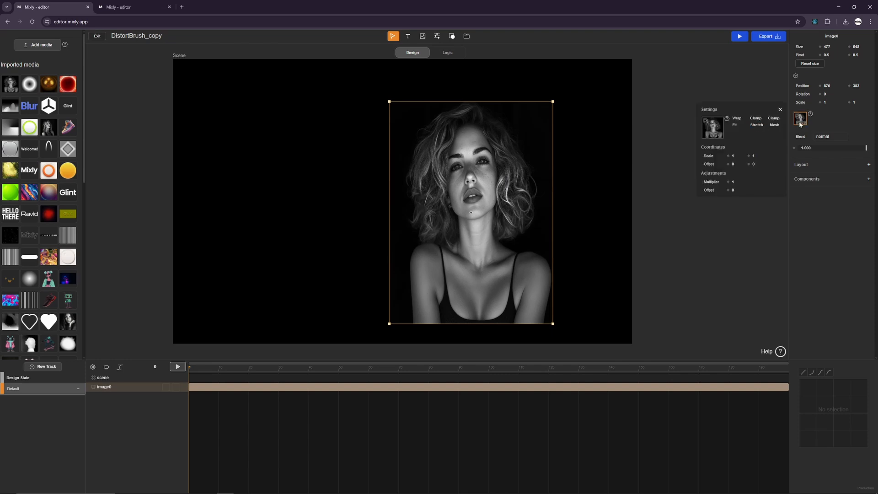
pyautogui.click(757, 125)
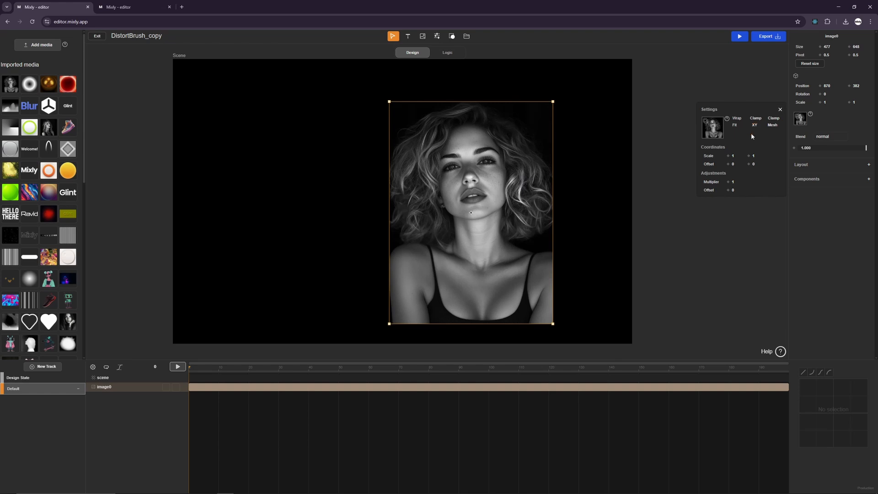
pyautogui.moveTo(553, 101)
pyautogui.mouseDown()
pyautogui.moveTo(465, 102)
pyautogui.moveTo(614, 66)
pyautogui.moveTo(588, 196)
pyautogui.moveTo(580, 198)
pyautogui.moveTo(567, 97)
pyautogui.mouseUp()
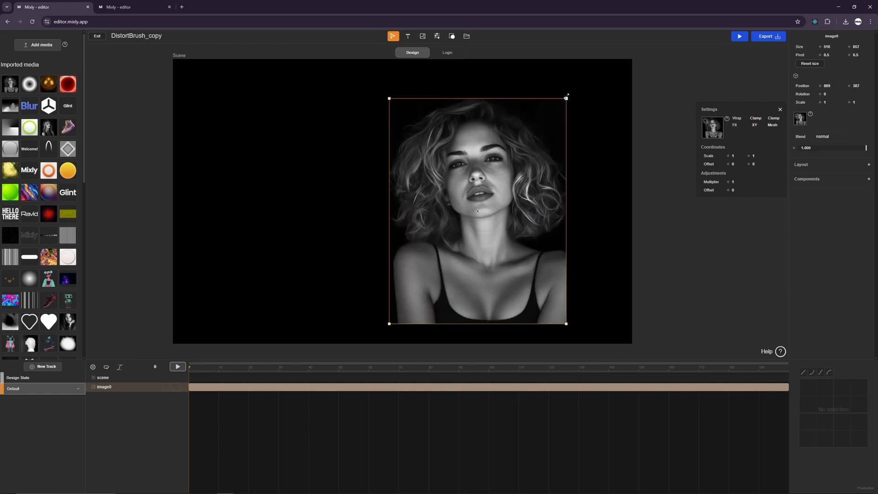
# Add a Layout to Parent setting to the portrait with top, right and bottom offsets of 0
pyautogui.click(869, 164)
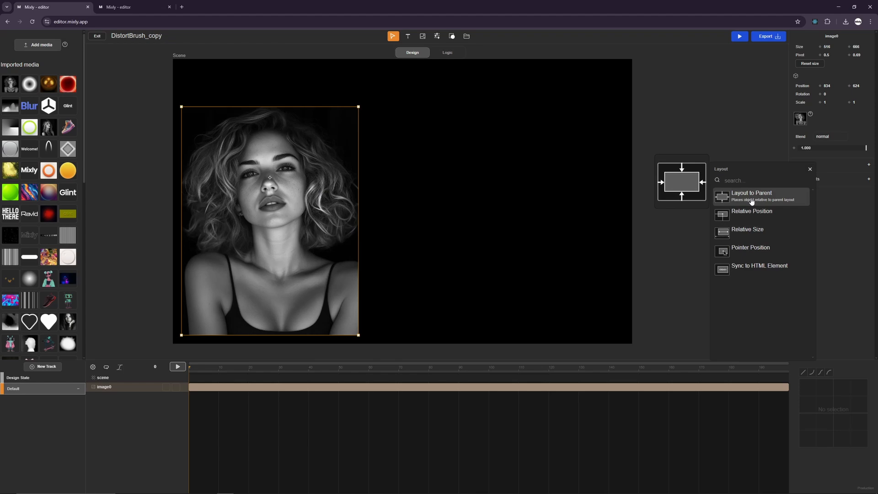
pyautogui.click(752, 196)
pyautogui.click(840, 195)
pyautogui.click(842, 189)
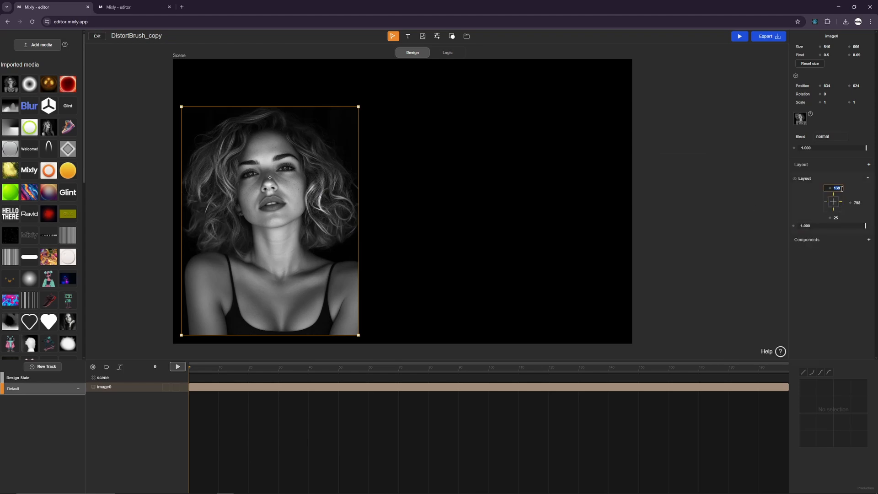
pyautogui.write('0')
pyautogui.press('Tab')
pyautogui.write('0')
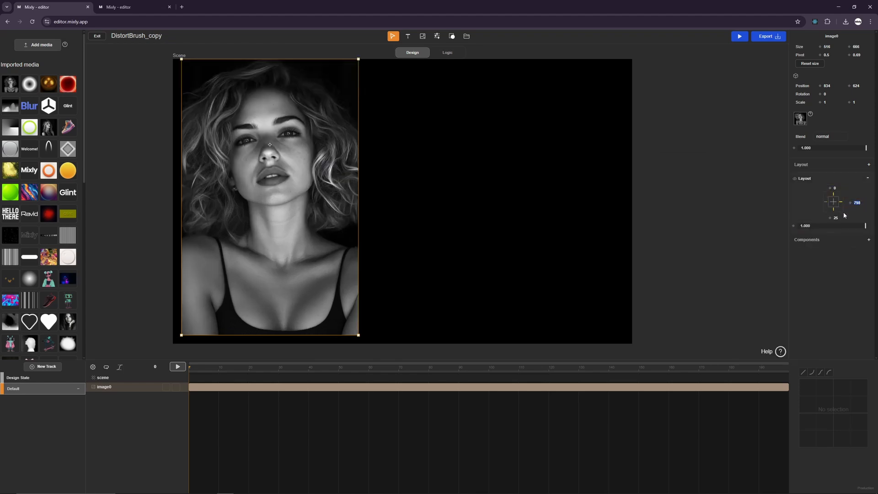
pyautogui.press('Tab')
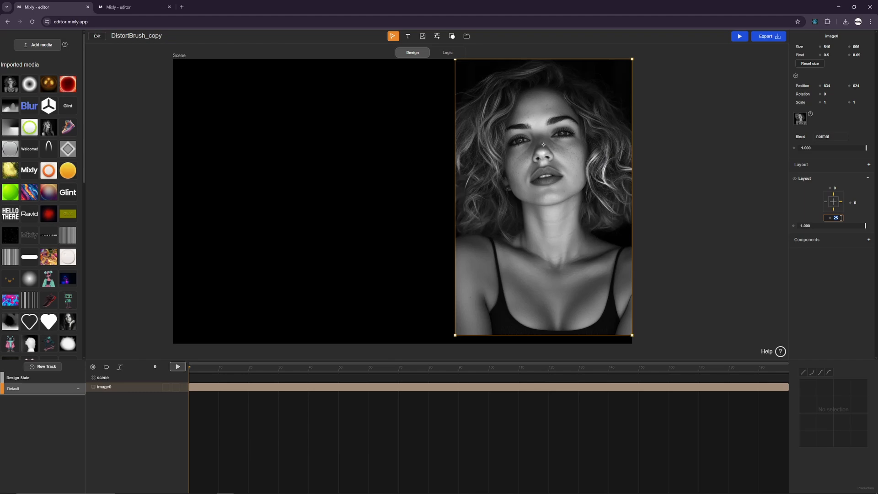
pyautogui.write('0')
pyautogui.press('Tab')
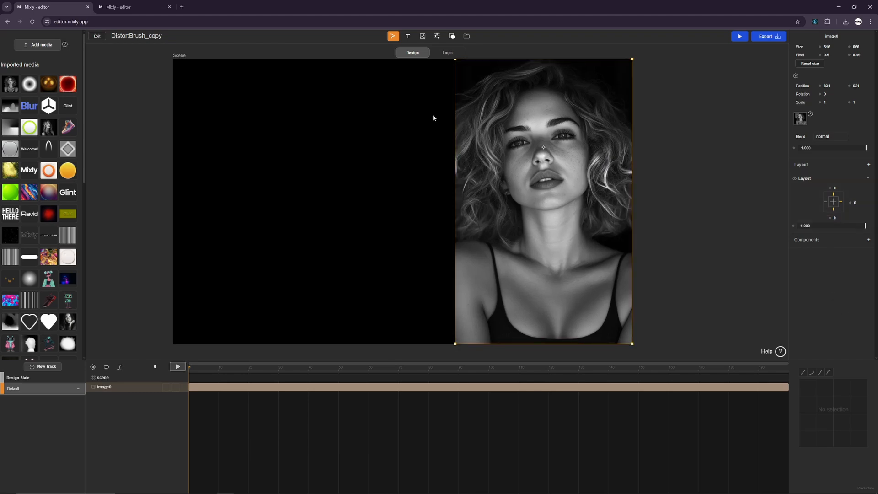
# Widen the portrait to about 872 and resize the scene to about 1545 by 464
pyautogui.click(415, 54)
pyautogui.click(328, 130)
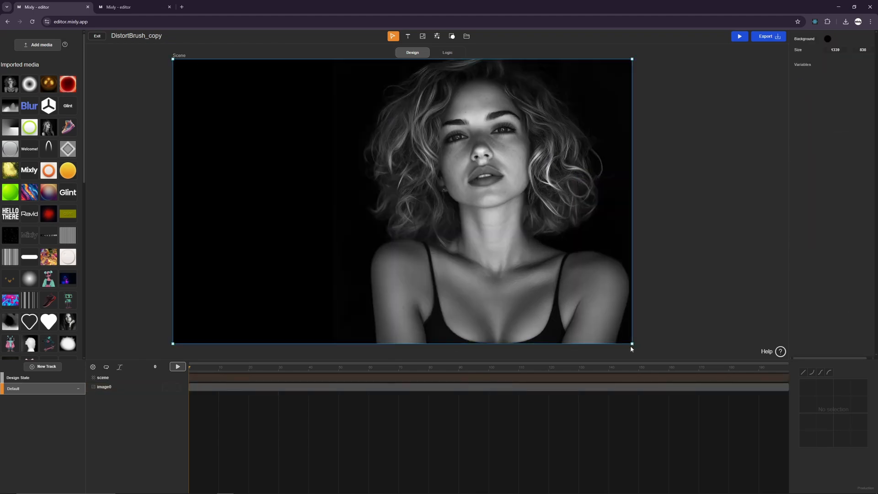
pyautogui.moveTo(631, 344); pyautogui.dragTo(703, 218)
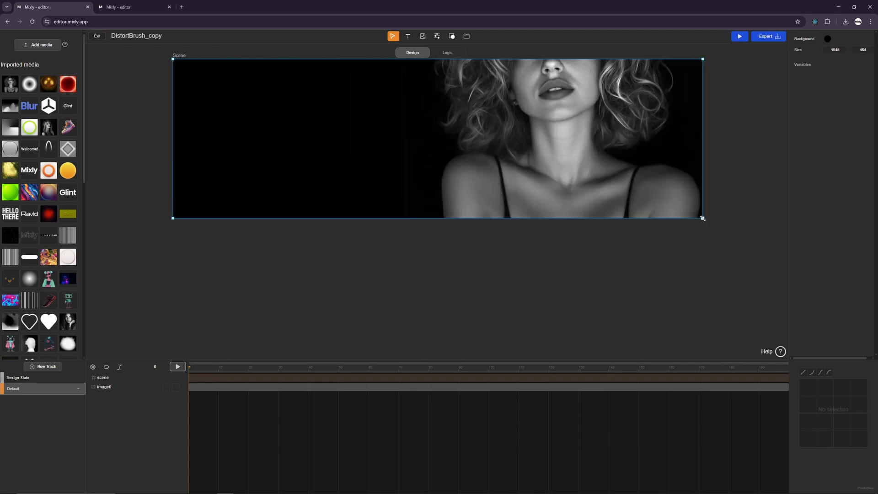
# Lower the portrait's vertical pivot to about 0.18 and resize the scene to about 1286 by 792
pyautogui.click(501, 132)
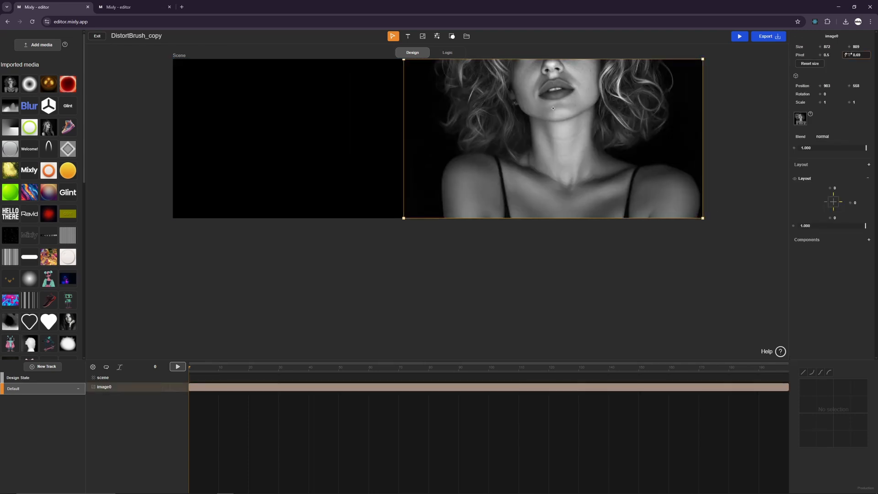
pyautogui.moveTo(847, 56); pyautogui.dragTo(847, 55)
pyautogui.click(315, 155)
pyautogui.click(180, 55)
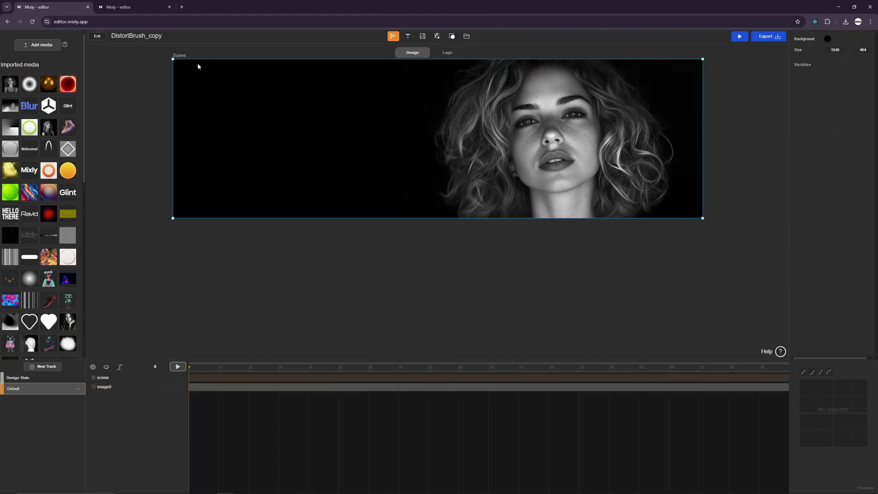
pyautogui.moveTo(702, 218); pyautogui.dragTo(614, 331)
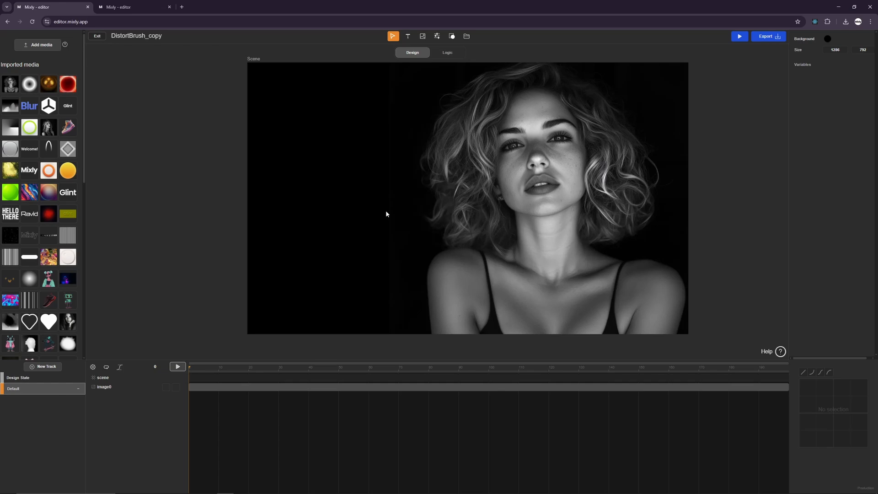
# Add an adjustment layer and place the black-and-white ring gradient image in the scene
pyautogui.click(436, 37)
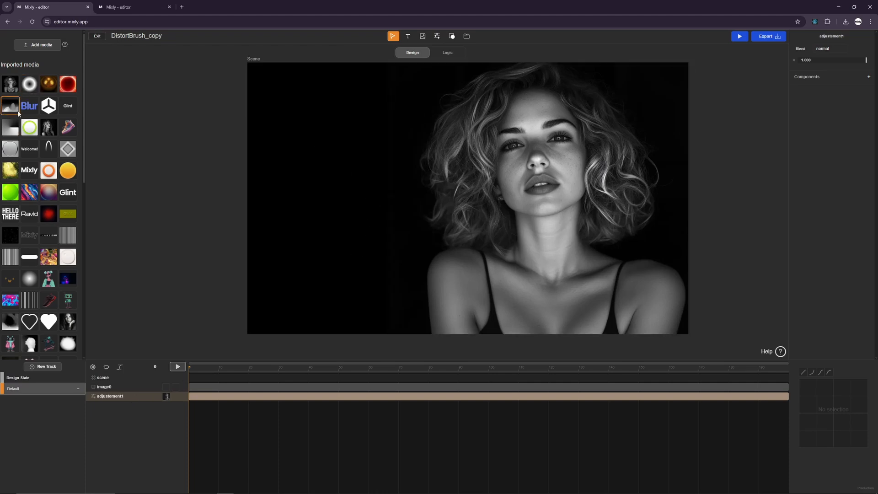
pyautogui.moveTo(29, 84); pyautogui.dragTo(510, 127)
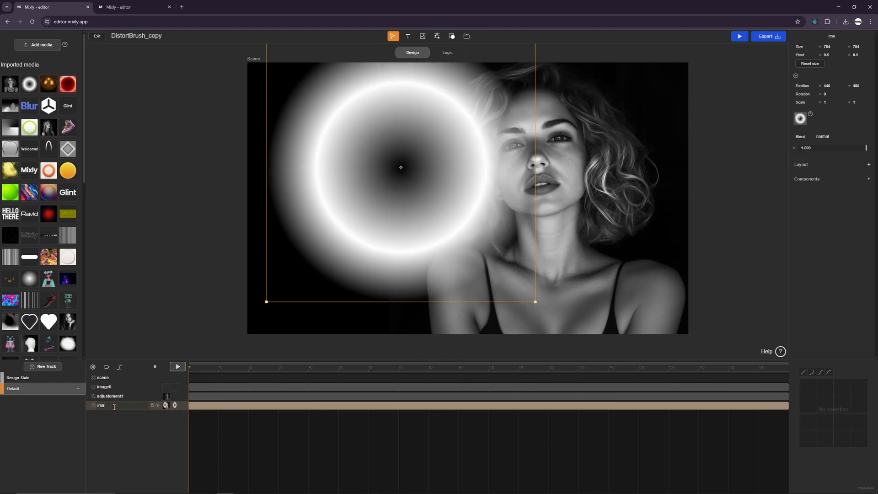
# Rename the ring gradient layer to brush and place it between the portrait and adjustment layers
pyautogui.press('BackSpace')
pyautogui.press('BackSpace')
pyautogui.press('BackSpace')
pyautogui.write('bru')
pyautogui.press('Return')
pyautogui.moveTo(127, 407); pyautogui.dragTo(127, 392)
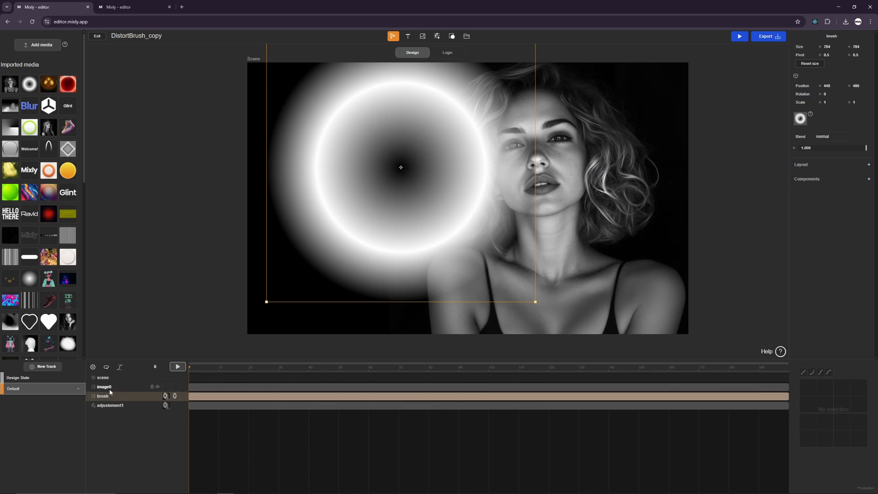
# Rename the portrait layer to woman
pyautogui.click(105, 386)
pyautogui.press('BackSpace')
pyautogui.press('BackSpace')
pyautogui.press('BackSpace')
pyautogui.press('BackSpace')
pyautogui.press('BackSpace')
pyautogui.press('BackSpace')
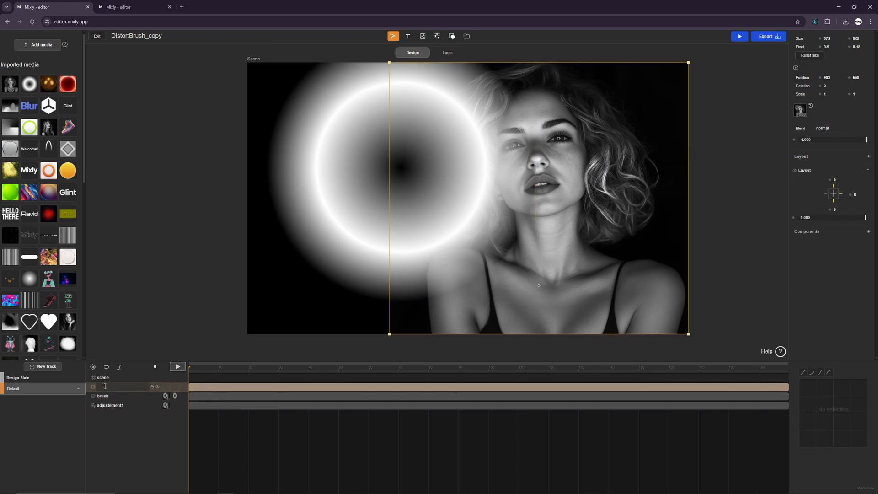
pyautogui.write('woman')
pyautogui.press('Return')
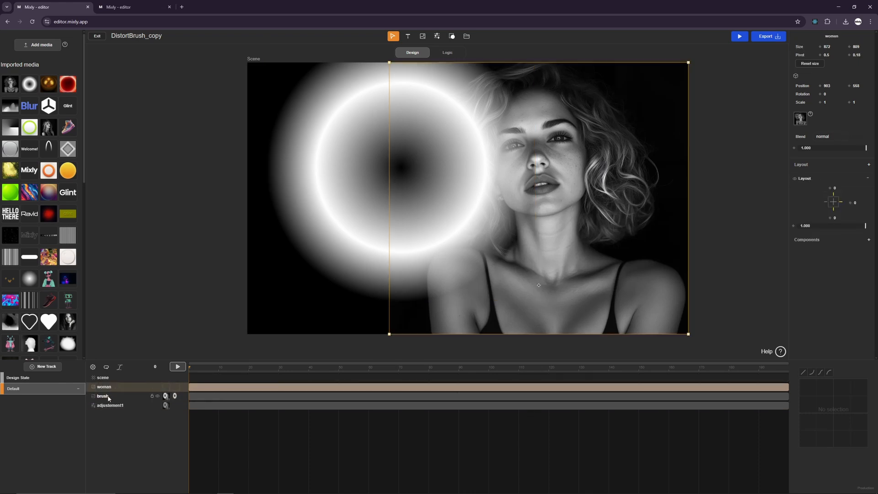
# Shrink the brush image to about 362 by 362 and place it in the dark area beside the portrait
pyautogui.click(103, 396)
pyautogui.moveTo(532, 300); pyautogui.dragTo(493, 260)
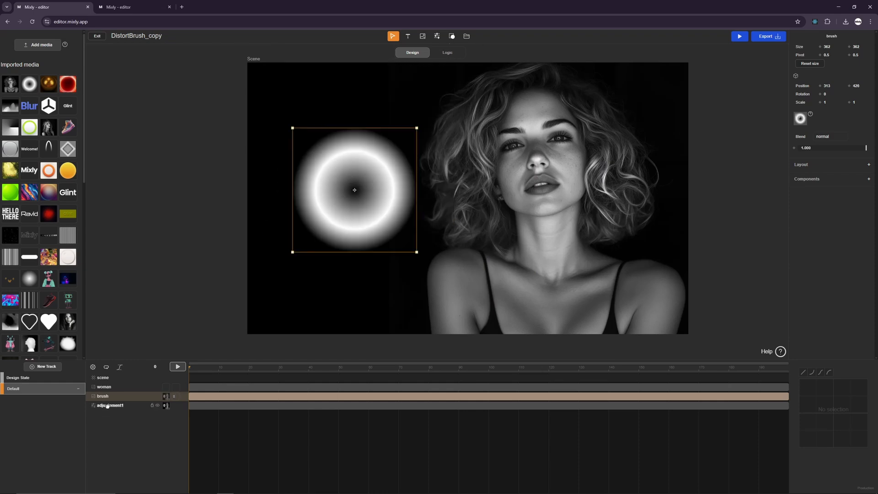
# Rename the adjustment layer to Distort
pyautogui.click(106, 405)
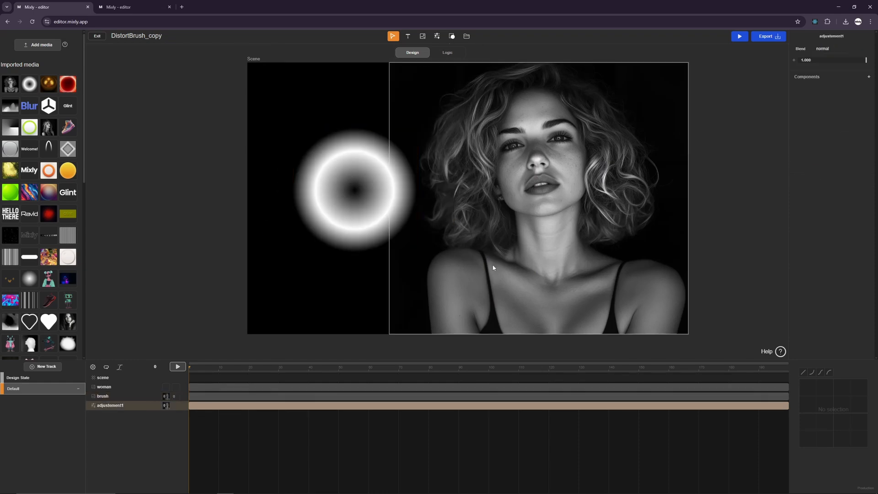
pyautogui.doubleClick(122, 406)
pyautogui.press('BackSpace')
pyautogui.press('BackSpace')
pyautogui.press('BackSpace')
pyautogui.press('BackSpace')
pyautogui.press('BackSpace')
pyautogui.press('BackSpace')
pyautogui.press('BackSpace')
pyautogui.press('BackSpace')
pyautogui.press('BackSpace')
pyautogui.press('BackSpace')
pyautogui.press('BackSpace')
pyautogui.write('Distort')
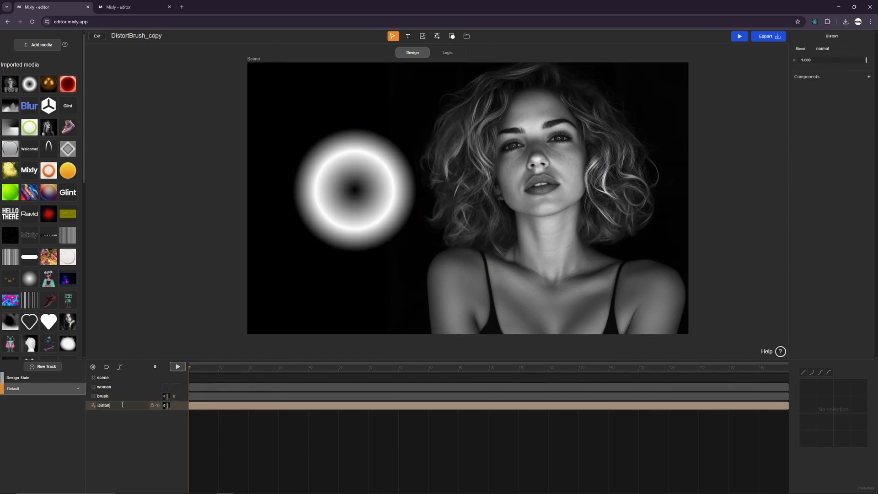
pyautogui.press('Return')
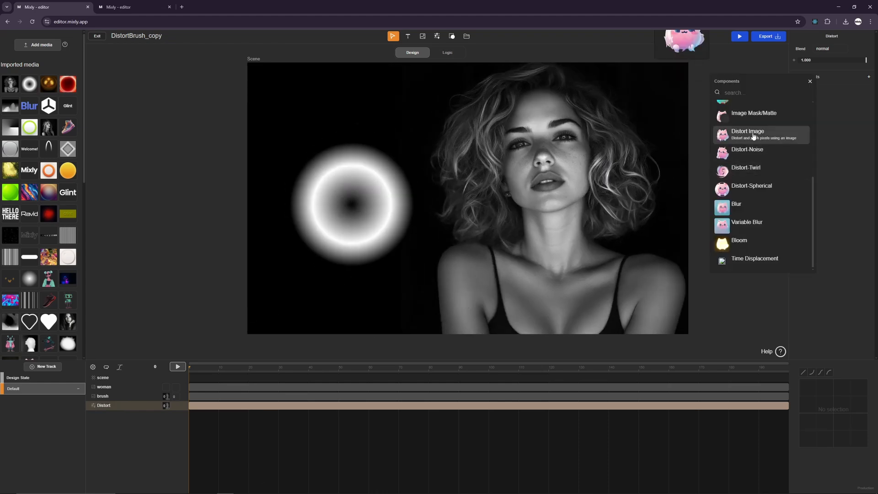
# Add a Distort Image component to the Distort layer, using the colourful wavy texture as its distortion image
pyautogui.click(753, 136)
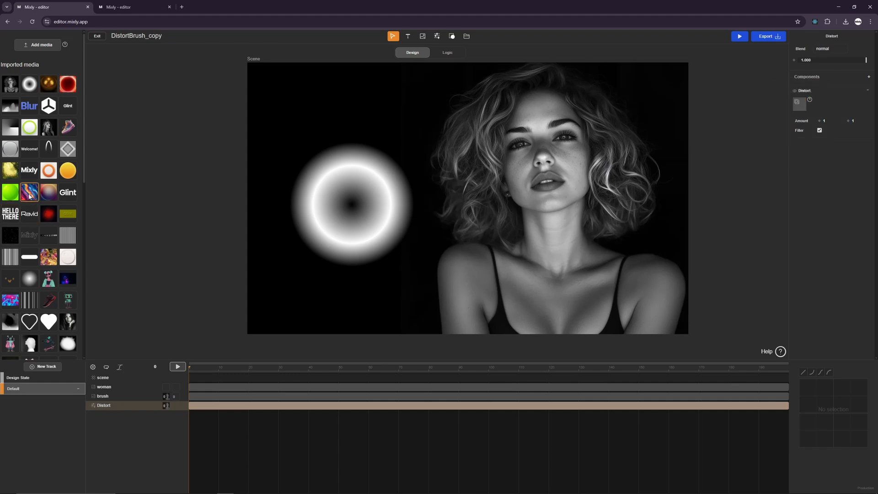
pyautogui.moveTo(29, 196); pyautogui.dragTo(801, 104)
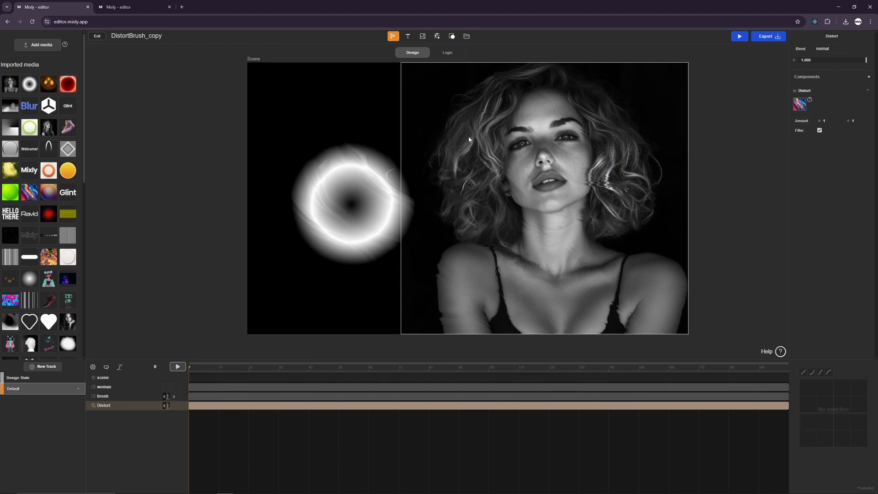
# Set both distortion amounts to 12
pyautogui.write('2')
pyautogui.click(860, 121)
pyautogui.write('2')
pyautogui.click(837, 211)
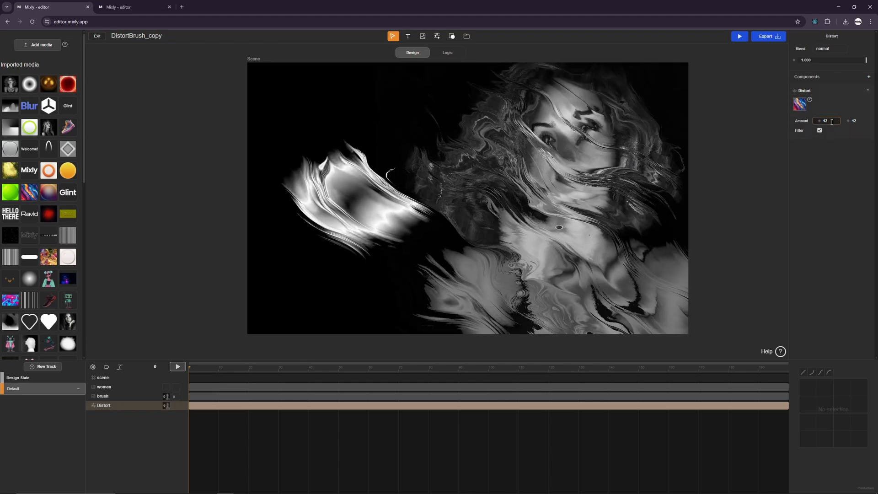
# Set both distortion amounts to 8
pyautogui.write('8')
pyautogui.click(851, 121)
pyautogui.write('8')
pyautogui.click(850, 201)
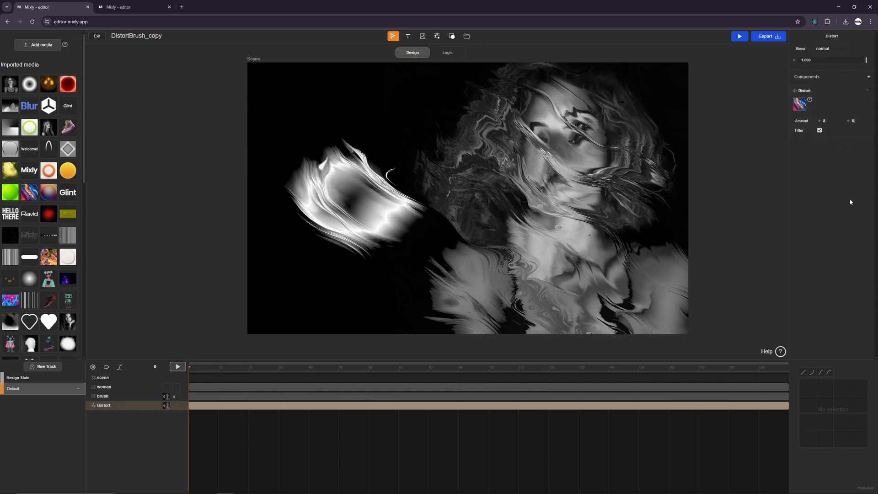
# Move the brush over the portrait's left side and remove the texture from the Distort component
pyautogui.moveTo(375, 197)
pyautogui.mouseDown()
pyautogui.moveTo(484, 205)
pyautogui.moveTo(592, 94)
pyautogui.moveTo(311, 215)
pyautogui.moveTo(559, 161)
pyautogui.moveTo(465, 227)
pyautogui.moveTo(572, 242)
pyautogui.moveTo(499, 187)
pyautogui.moveTo(437, 201)
pyautogui.moveTo(486, 225)
pyautogui.mouseUp()
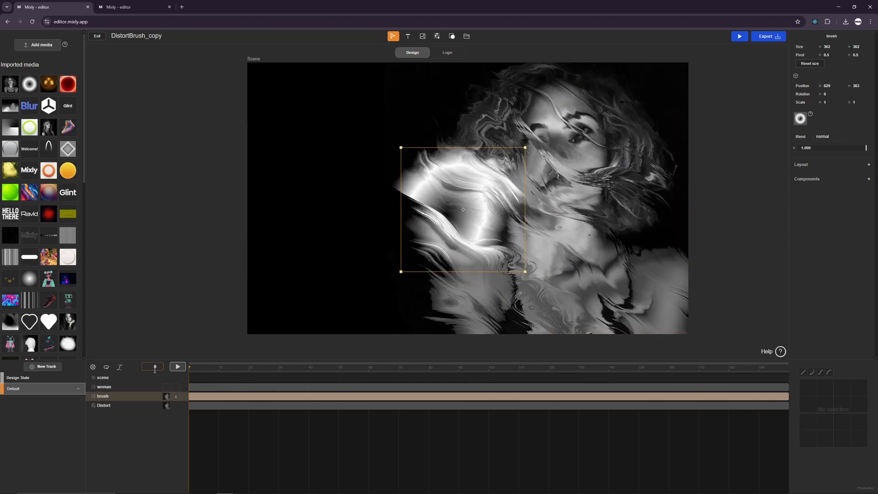
pyautogui.click(133, 403)
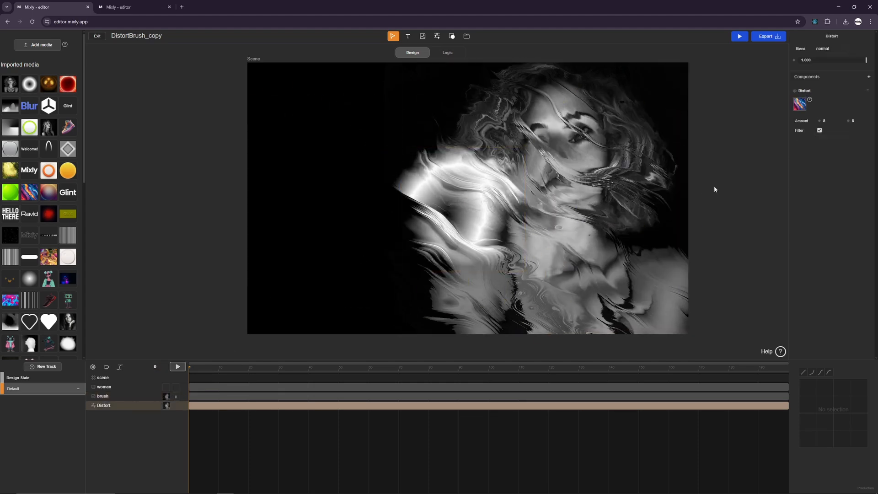
pyautogui.rightClick(800, 106)
pyautogui.click(757, 114)
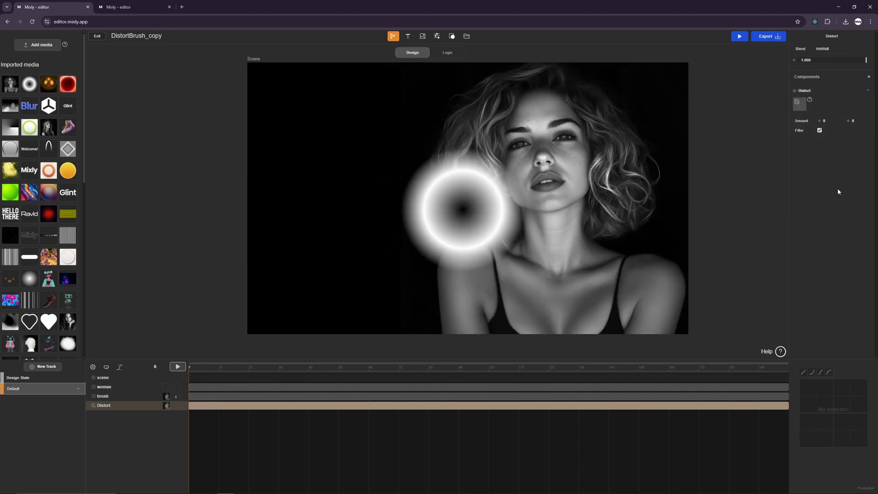
# Set the horizontal distortion amount to 1 and move the brush back to the dark area beside the portrait
pyautogui.click(825, 121)
pyautogui.write('1')
pyautogui.press('Return')
pyautogui.click(452, 215)
pyautogui.moveTo(453, 215)
pyautogui.mouseDown()
pyautogui.moveTo(405, 220)
pyautogui.moveTo(369, 189)
pyautogui.mouseUp()
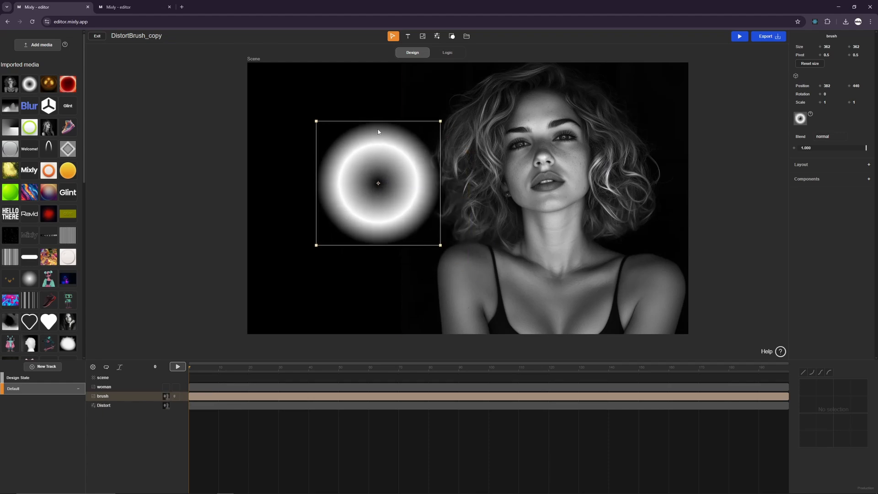
# Move the brush layer behind the woman layer and reposition the brush at about 353, 425
pyautogui.click(126, 387)
pyautogui.click(135, 397)
pyautogui.moveTo(134, 397); pyautogui.dragTo(130, 383)
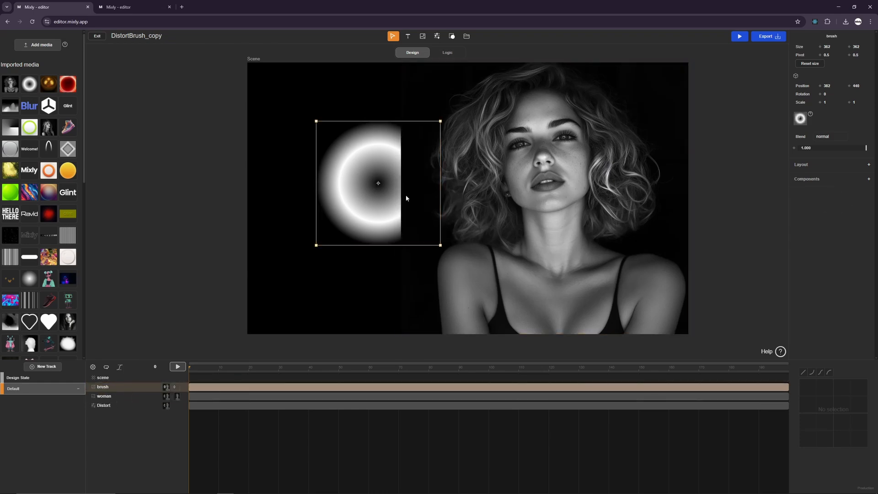
pyautogui.moveTo(406, 197); pyautogui.dragTo(396, 203)
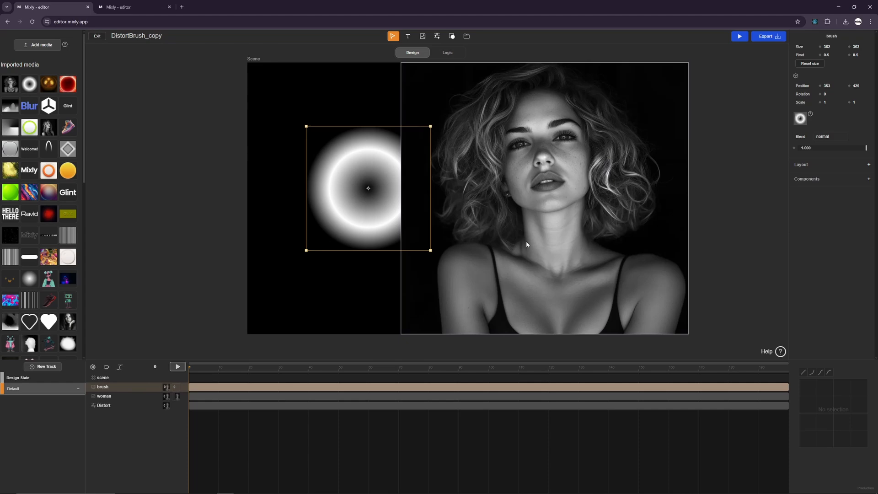
# Draw an empty image layer about 1109 by 703 across most of the scene
pyautogui.click(361, 50)
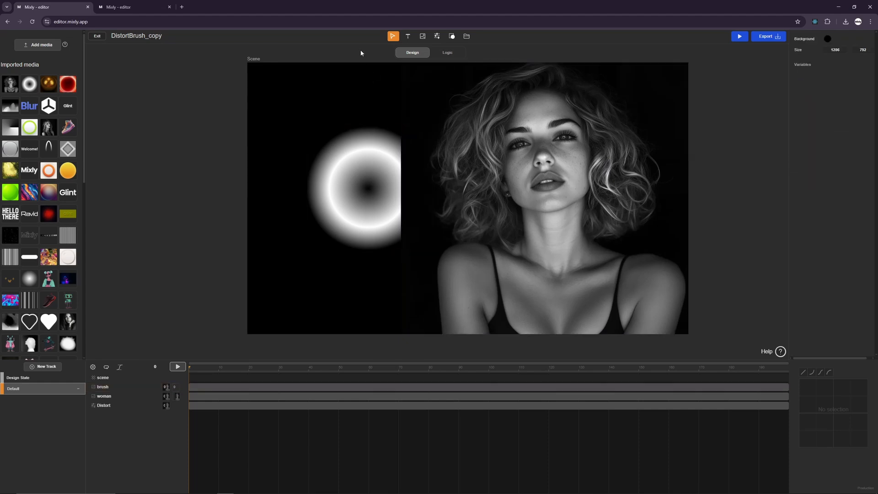
pyautogui.click(422, 39)
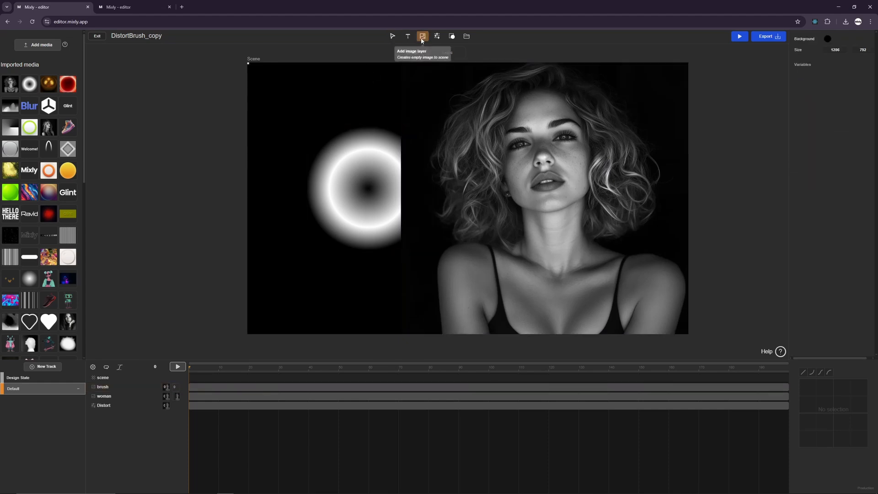
pyautogui.moveTo(281, 77); pyautogui.dragTo(661, 318)
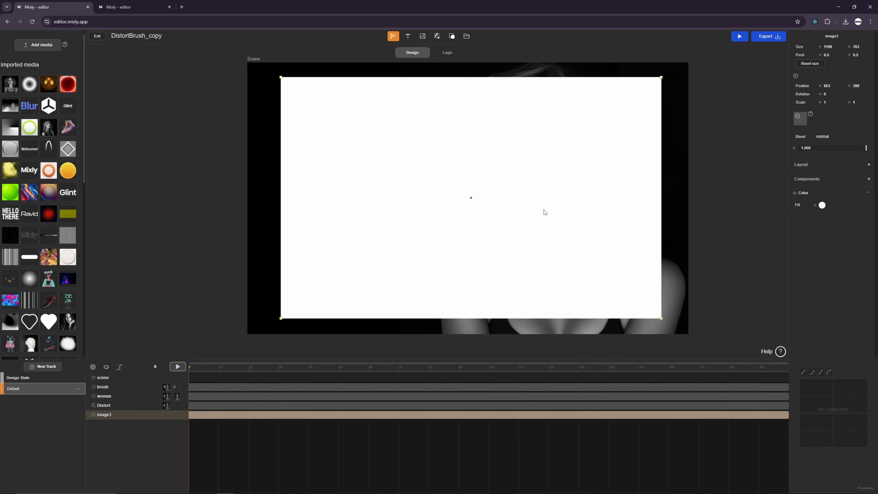
# Add a Layout to Parent component to the new white image and set all four margins to 0
pyautogui.click(869, 165)
pyautogui.click(762, 199)
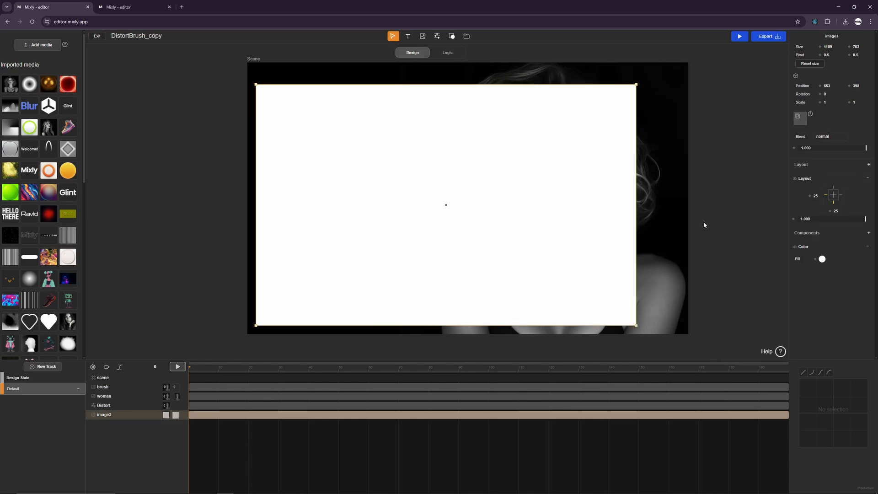
pyautogui.click(833, 188)
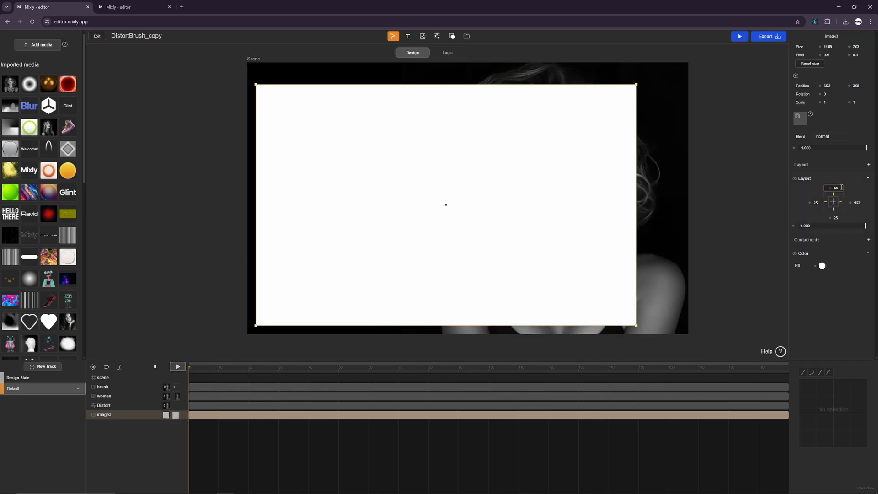
pyautogui.write('0')
pyautogui.press('Tab')
pyautogui.write('0')
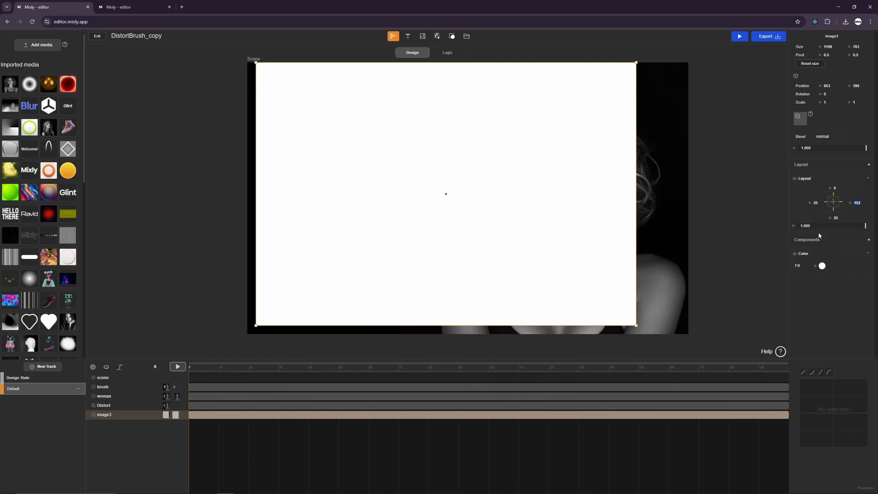
pyautogui.press('Tab')
pyautogui.write('0')
pyautogui.press('Tab')
pyautogui.write('0')
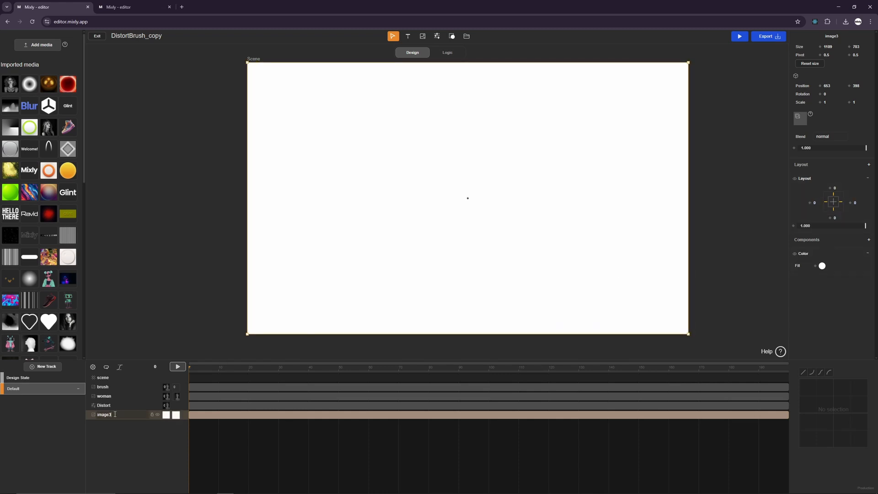
# Rename the white image layer as feedback and move it behind the brush layer, directly above the scene entry in the layer order
pyautogui.write('feedback')
pyautogui.press('Return')
pyautogui.moveTo(104, 412)
pyautogui.mouseDown()
pyautogui.moveTo(122, 415)
pyautogui.moveTo(127, 385)
pyautogui.mouseUp()
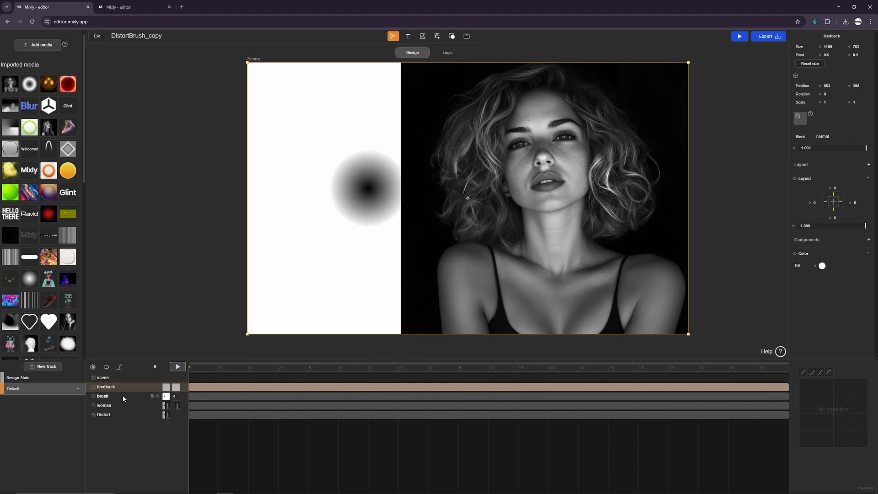
# Try the colourful liquid texture on the feedback layer with the woman layer hidden, and remove the texture again
pyautogui.click(123, 397)
pyautogui.click(128, 388)
pyautogui.scroll(-2, 45, 179)
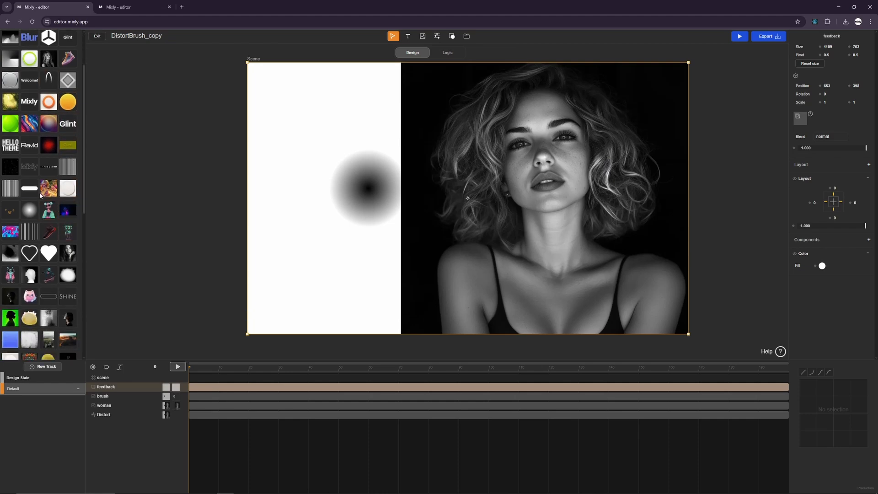
pyautogui.moveTo(40, 195); pyautogui.dragTo(800, 118)
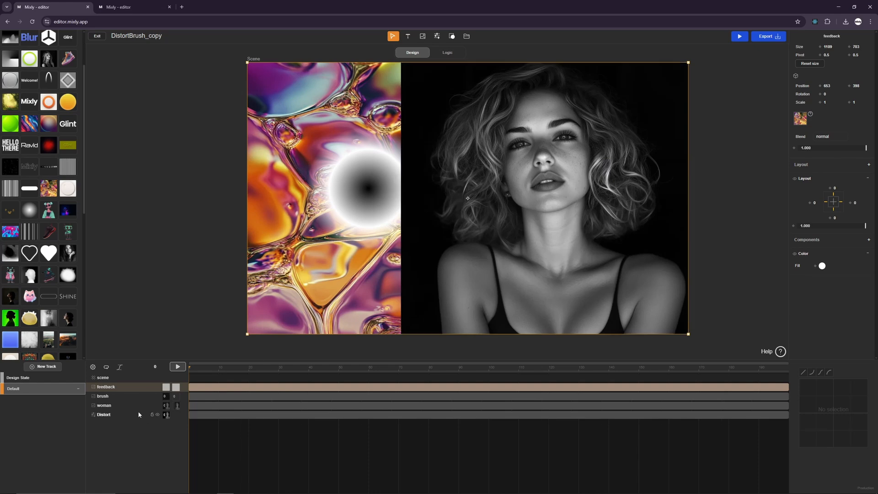
pyautogui.click(157, 406)
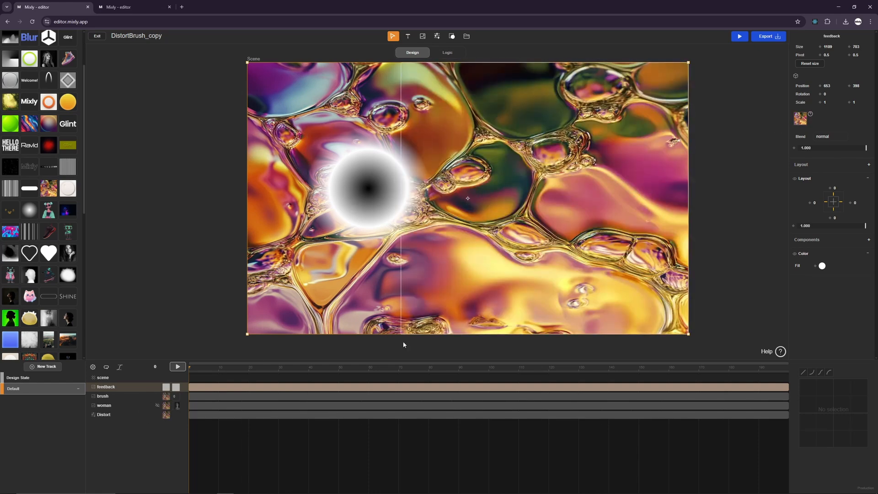
pyautogui.click(809, 114)
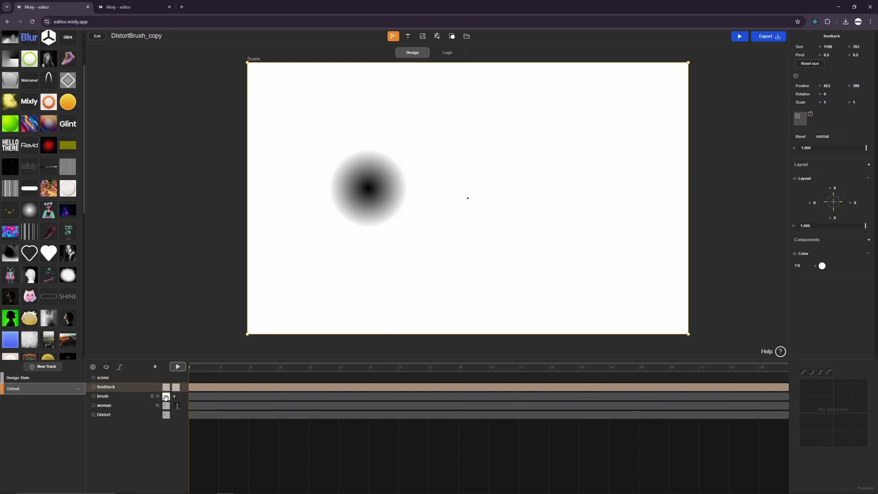
# Use the brush layer's output as the feedback layer's image source and move the brush around the scene to about 603, 396
pyautogui.moveTo(166, 397)
pyautogui.mouseDown()
pyautogui.moveTo(731, 178)
pyautogui.moveTo(806, 123)
pyautogui.mouseUp()
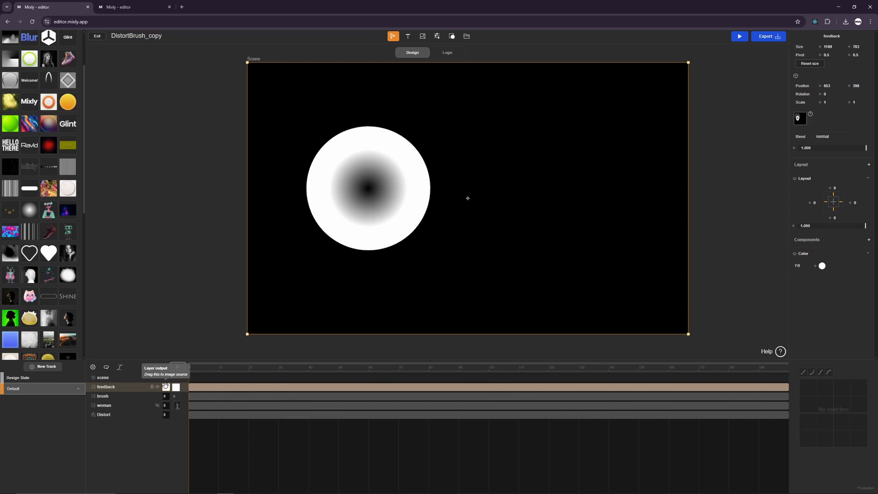
pyautogui.moveTo(361, 213)
pyautogui.mouseDown()
pyautogui.moveTo(346, 224)
pyautogui.moveTo(396, 212)
pyautogui.moveTo(440, 220)
pyautogui.moveTo(535, 179)
pyautogui.moveTo(547, 285)
pyautogui.moveTo(658, 149)
pyautogui.moveTo(333, 208)
pyautogui.moveTo(298, 247)
pyautogui.moveTo(358, 117)
pyautogui.moveTo(512, 259)
pyautogui.moveTo(644, 104)
pyautogui.mouseUp()
pyautogui.moveTo(396, 322)
pyautogui.mouseDown()
pyautogui.moveTo(471, 301)
pyautogui.moveTo(659, 206)
pyautogui.moveTo(402, 114)
pyautogui.moveTo(508, 204)
pyautogui.mouseUp()
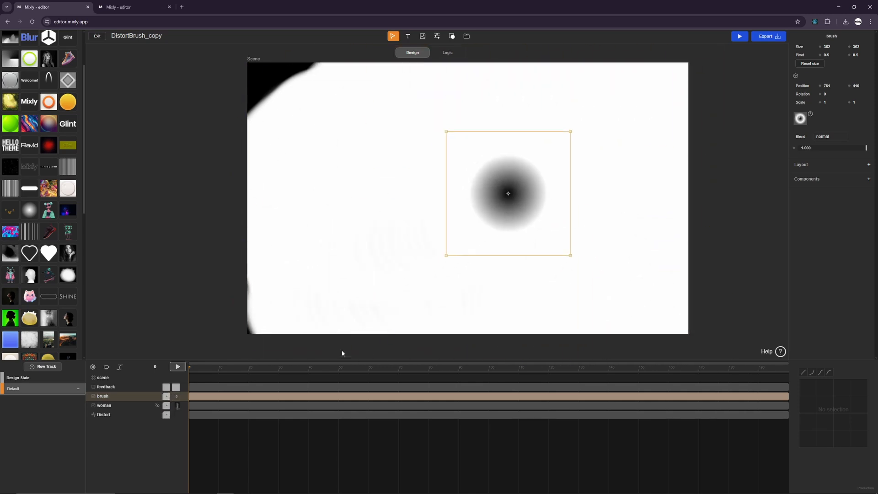
pyautogui.click(459, 239)
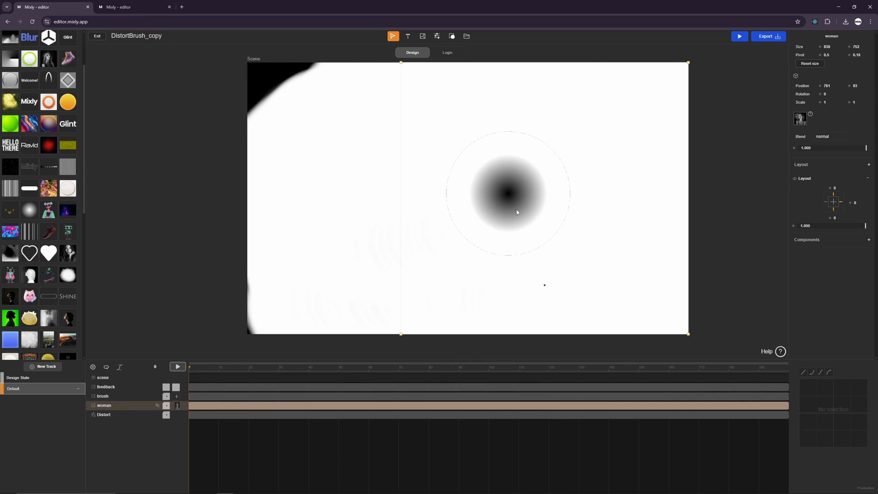
pyautogui.moveTo(517, 211)
pyautogui.mouseDown()
pyautogui.moveTo(408, 262)
pyautogui.moveTo(462, 215)
pyautogui.mouseUp()
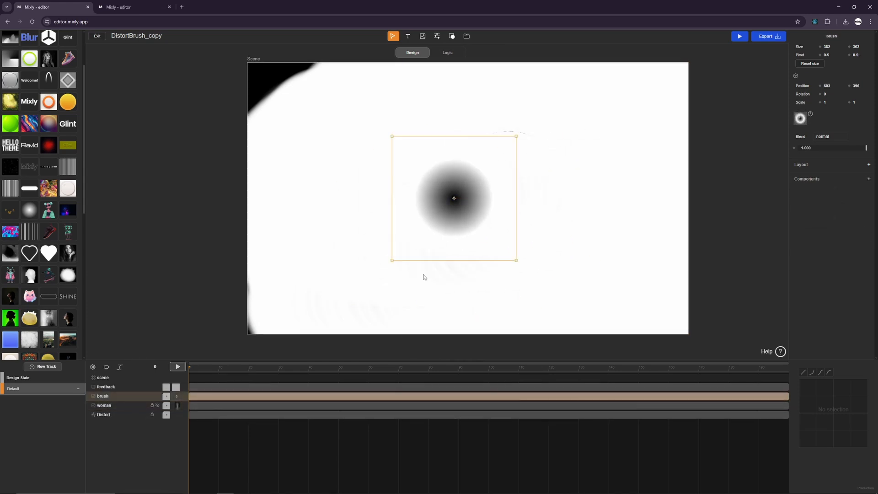
# Lower the feedback layer's opacity to about 0.98, then resize the brush to about 277 by 277 and reposition it
pyautogui.click(120, 387)
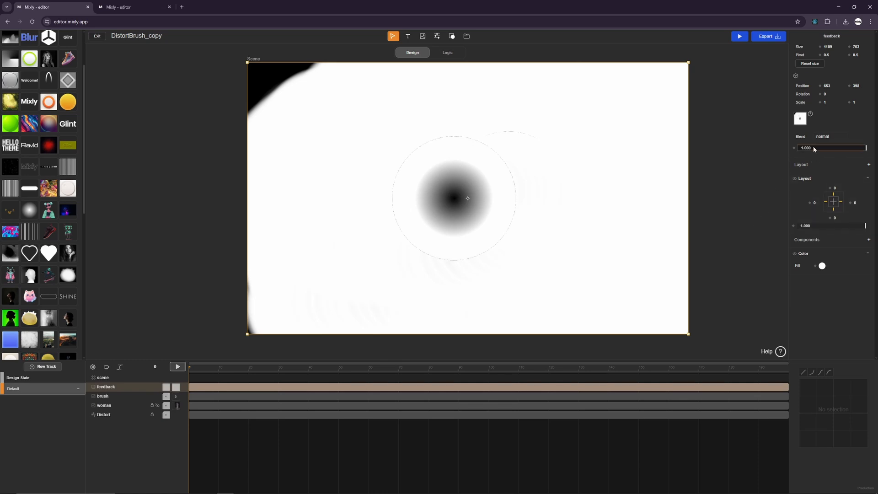
pyautogui.moveTo(865, 152); pyautogui.dragTo(864, 151)
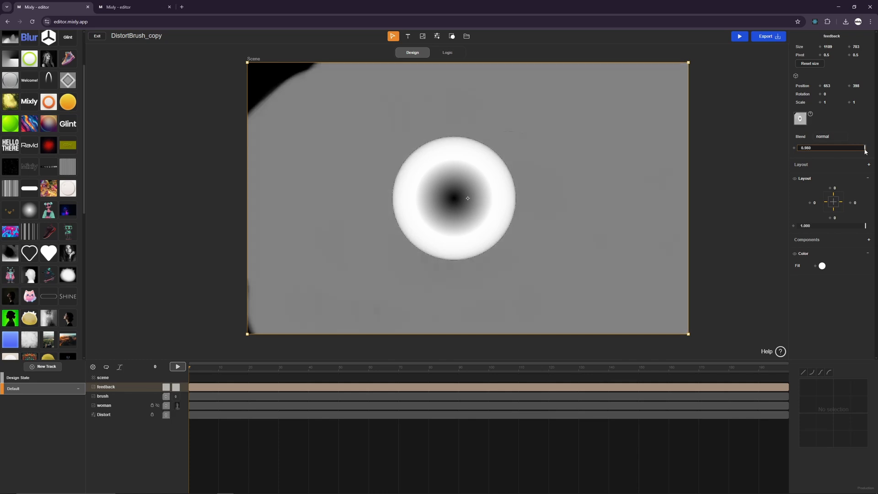
pyautogui.moveTo(486, 217)
pyautogui.mouseDown()
pyautogui.moveTo(503, 243)
pyautogui.moveTo(664, 129)
pyautogui.moveTo(504, 234)
pyautogui.moveTo(374, 166)
pyautogui.moveTo(623, 163)
pyautogui.moveTo(425, 230)
pyautogui.moveTo(509, 245)
pyautogui.mouseUp()
# Show the woman layer, assign the brush layer's output as the Distort texture, and move the brush over the portrait
pyautogui.click(130, 415)
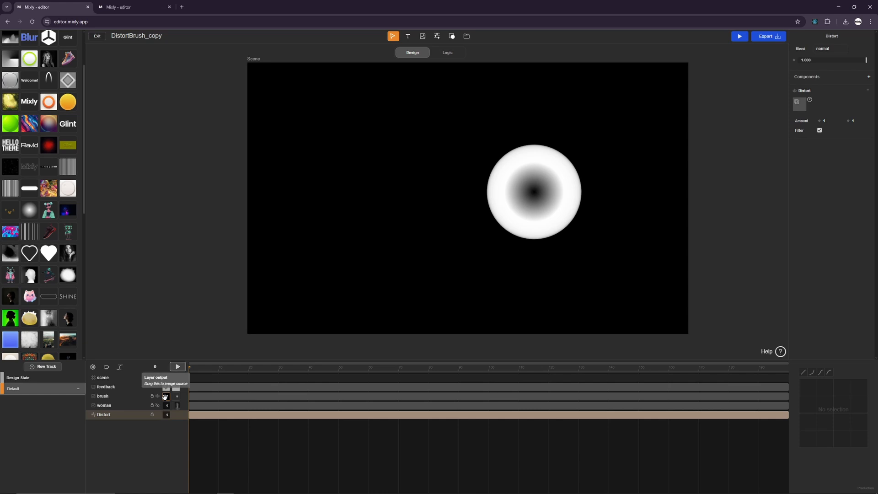
pyautogui.click(158, 405)
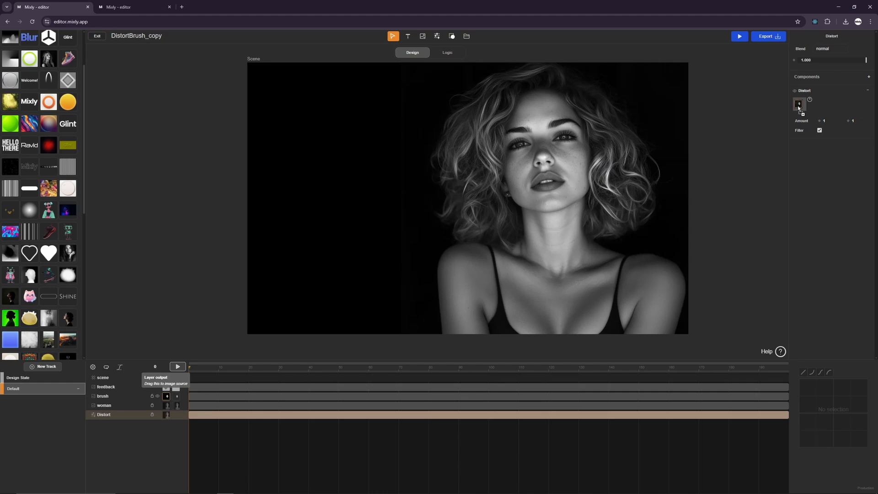
pyautogui.moveTo(799, 107); pyautogui.dragTo(798, 106)
pyautogui.moveTo(516, 214)
pyautogui.mouseDown()
pyautogui.moveTo(513, 235)
pyautogui.moveTo(479, 174)
pyautogui.moveTo(626, 232)
pyautogui.moveTo(594, 140)
pyautogui.moveTo(385, 225)
pyautogui.moveTo(502, 203)
pyautogui.moveTo(641, 153)
pyautogui.moveTo(482, 234)
pyautogui.moveTo(512, 202)
pyautogui.moveTo(634, 150)
pyautogui.moveTo(486, 237)
pyautogui.mouseUp()
# Set both Distort amounts to 4 and move the brush to the portrait's dark edge at about 505, 477
pyautogui.click(125, 416)
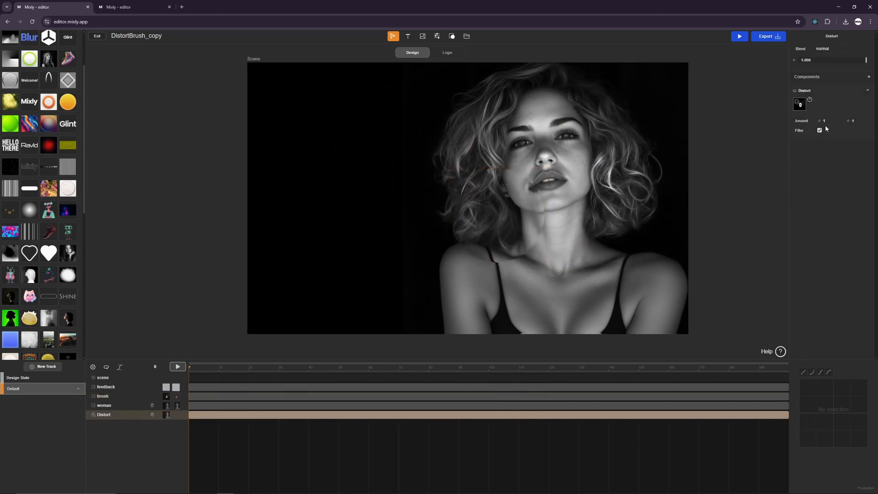
pyautogui.click(851, 121)
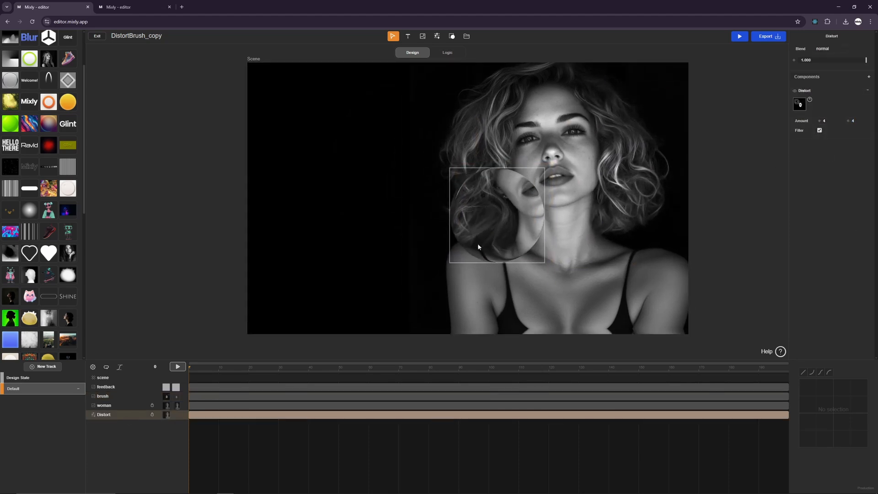
pyautogui.moveTo(482, 229)
pyautogui.mouseDown()
pyautogui.moveTo(543, 217)
pyautogui.moveTo(590, 139)
pyautogui.moveTo(381, 236)
pyautogui.moveTo(426, 139)
pyautogui.moveTo(549, 284)
pyautogui.moveTo(633, 124)
pyautogui.moveTo(415, 270)
pyautogui.moveTo(519, 210)
pyautogui.moveTo(533, 151)
pyautogui.moveTo(316, 128)
pyautogui.moveTo(322, 152)
pyautogui.moveTo(393, 253)
pyautogui.moveTo(525, 202)
pyautogui.moveTo(402, 116)
pyautogui.moveTo(621, 125)
pyautogui.moveTo(304, 208)
pyautogui.moveTo(458, 270)
pyautogui.moveTo(513, 160)
pyautogui.moveTo(357, 187)
pyautogui.moveTo(337, 231)
pyautogui.moveTo(389, 192)
pyautogui.moveTo(514, 182)
pyautogui.moveTo(596, 128)
pyautogui.moveTo(350, 166)
pyautogui.moveTo(531, 266)
pyautogui.moveTo(446, 237)
pyautogui.moveTo(425, 148)
pyautogui.moveTo(415, 192)
pyautogui.mouseUp()
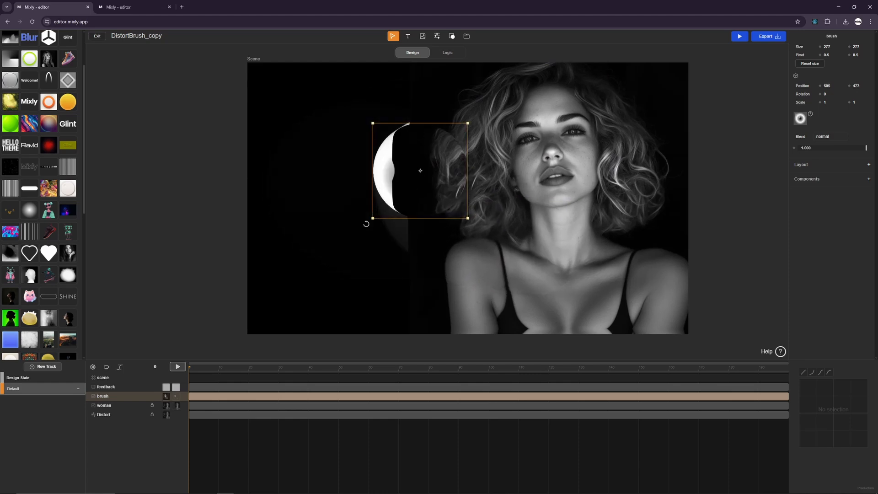
# Create a group behind all other layers and place the feedback and brush layers inside it
pyautogui.click(466, 36)
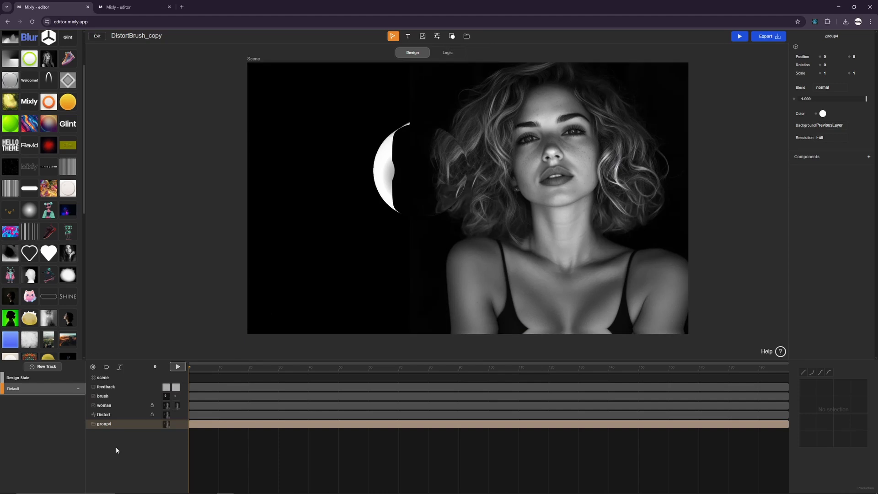
pyautogui.moveTo(127, 425); pyautogui.dragTo(128, 385)
pyautogui.click(134, 398)
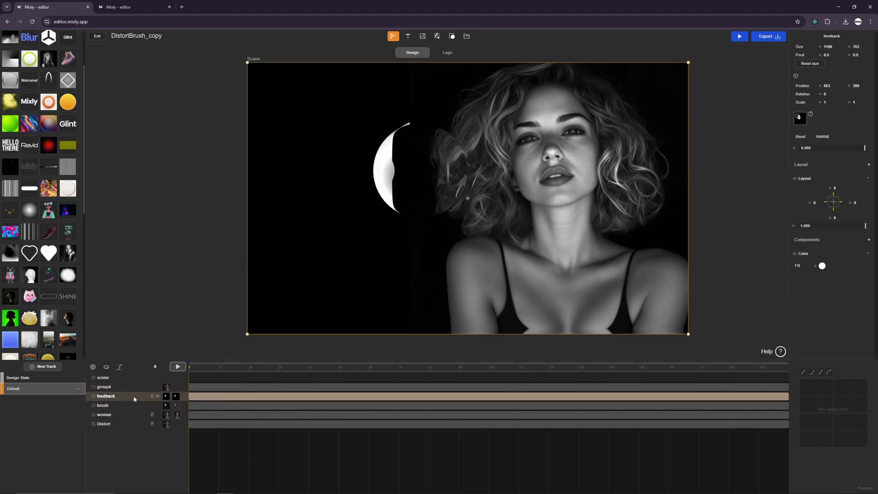
pyautogui.click(130, 409)
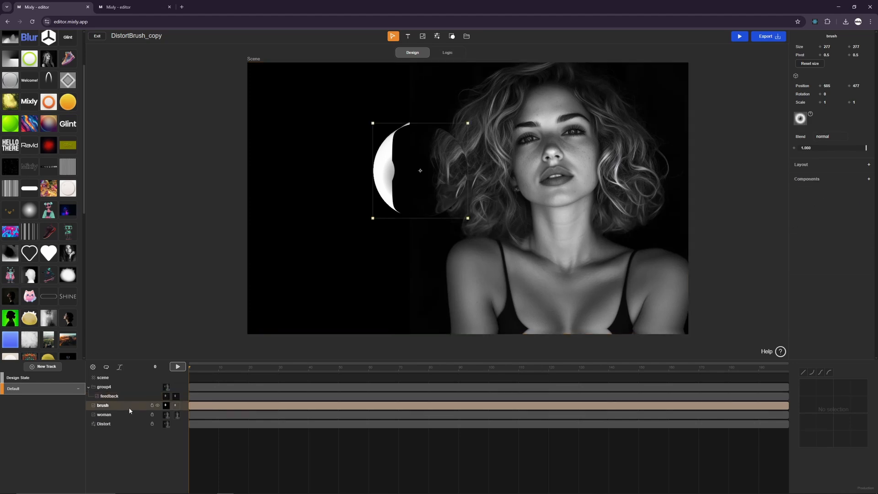
pyautogui.moveTo(130, 405)
pyautogui.mouseDown()
pyautogui.moveTo(123, 388)
pyautogui.moveTo(109, 387)
pyautogui.mouseUp()
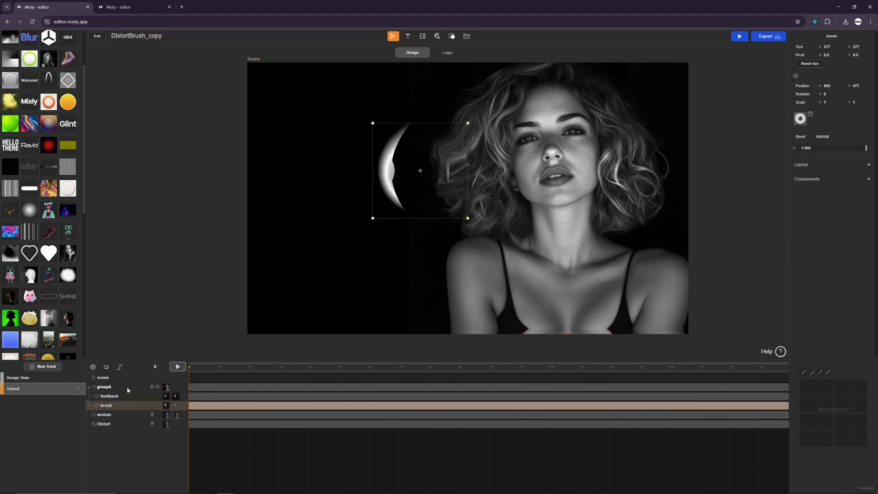
# Rename the group containing the feedback and brush layers as vector
pyautogui.click(108, 388)
pyautogui.press('BackSpace')
pyautogui.press('BackSpace')
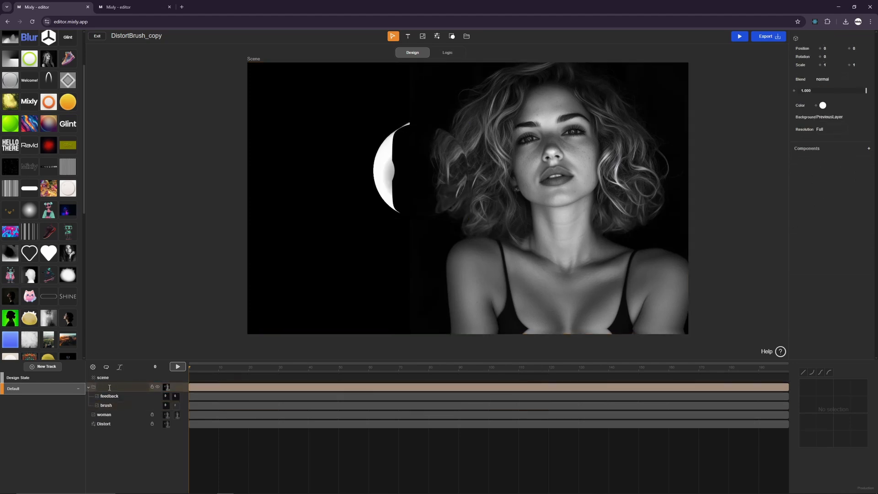
pyautogui.write('vec')
pyautogui.press('Return')
# Hide the vector group and move the brush from the dark area onto the woman's face at about 755, 461
pyautogui.moveTo(411, 169)
pyautogui.mouseDown()
pyautogui.moveTo(430, 146)
pyautogui.moveTo(445, 276)
pyautogui.moveTo(408, 187)
pyautogui.moveTo(350, 264)
pyautogui.moveTo(524, 178)
pyautogui.moveTo(281, 240)
pyautogui.moveTo(280, 231)
pyautogui.mouseUp()
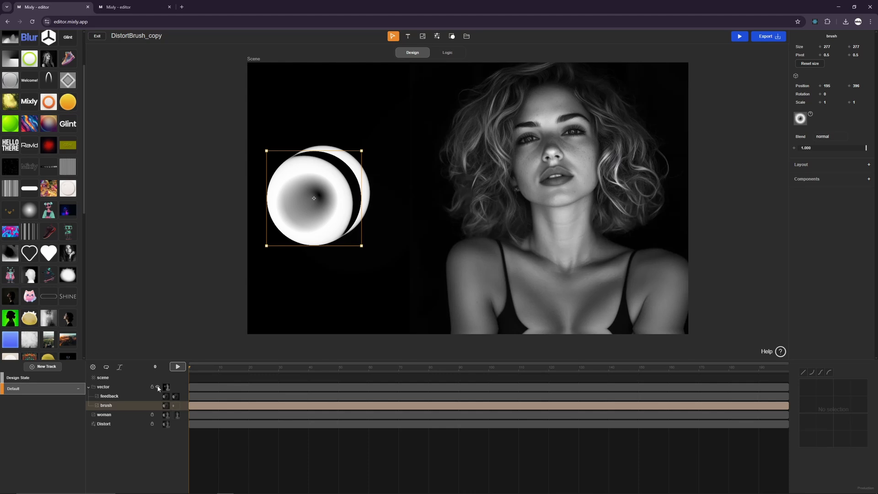
pyautogui.click(158, 387)
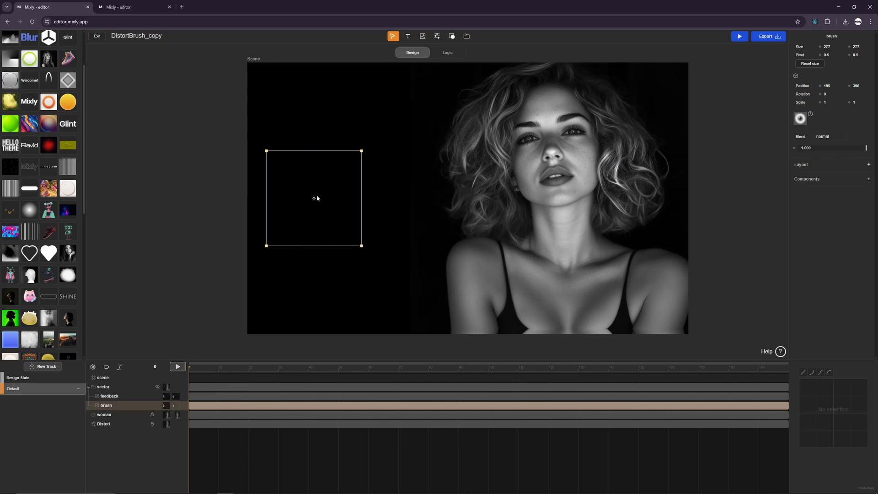
pyautogui.moveTo(312, 214)
pyautogui.mouseDown()
pyautogui.moveTo(476, 156)
pyautogui.moveTo(589, 243)
pyautogui.moveTo(535, 119)
pyautogui.moveTo(473, 262)
pyautogui.moveTo(569, 206)
pyautogui.moveTo(627, 220)
pyautogui.moveTo(512, 185)
pyautogui.moveTo(570, 265)
pyautogui.moveTo(522, 162)
pyautogui.moveTo(594, 167)
pyautogui.moveTo(565, 137)
pyautogui.moveTo(489, 271)
pyautogui.moveTo(590, 164)
pyautogui.moveTo(377, 210)
pyautogui.moveTo(569, 247)
pyautogui.moveTo(388, 213)
pyautogui.moveTo(522, 179)
pyautogui.mouseUp()
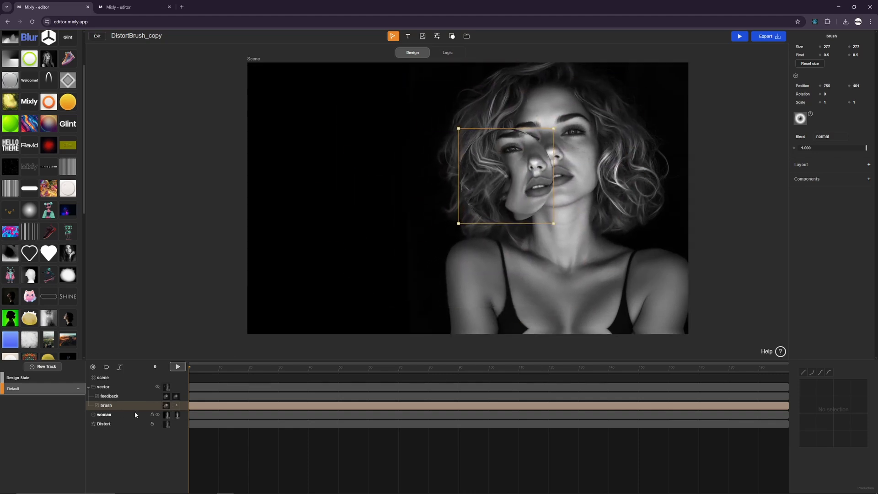
# Check the layer selection on the portrait, reselect the brush layer, and preview the scene before returning to the editor
pyautogui.click(508, 218)
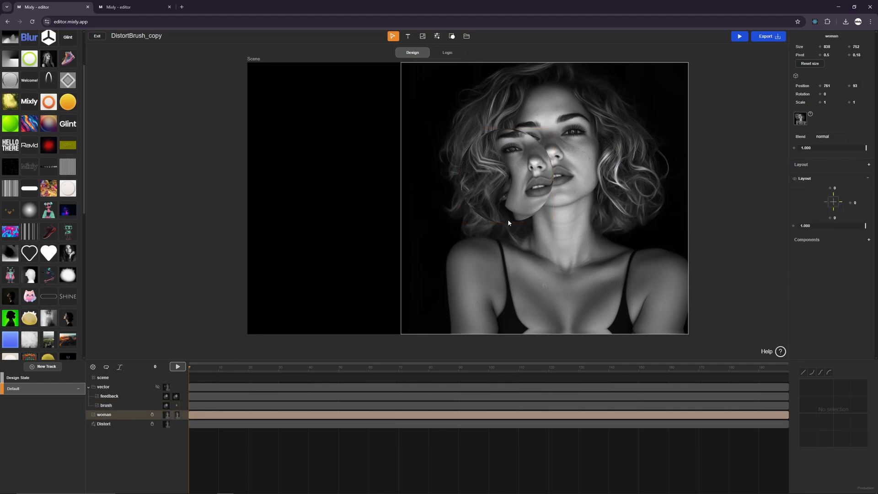
pyautogui.click(132, 397)
pyautogui.click(135, 405)
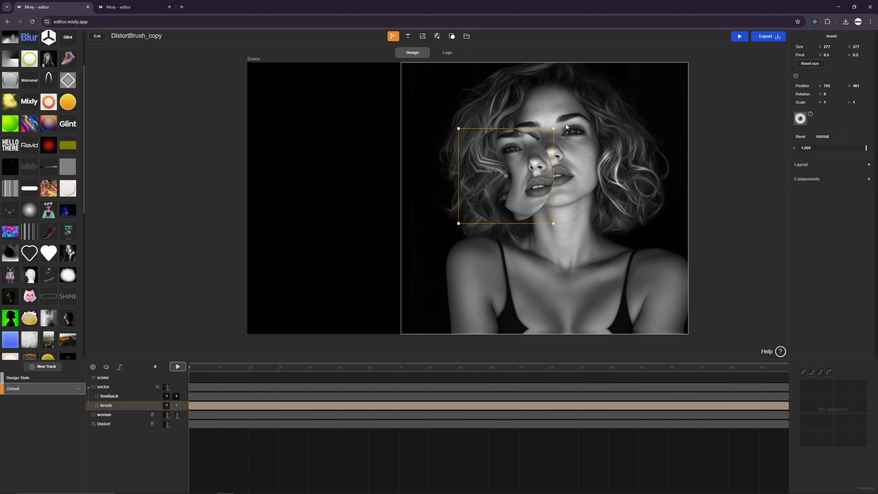
pyautogui.click(739, 37)
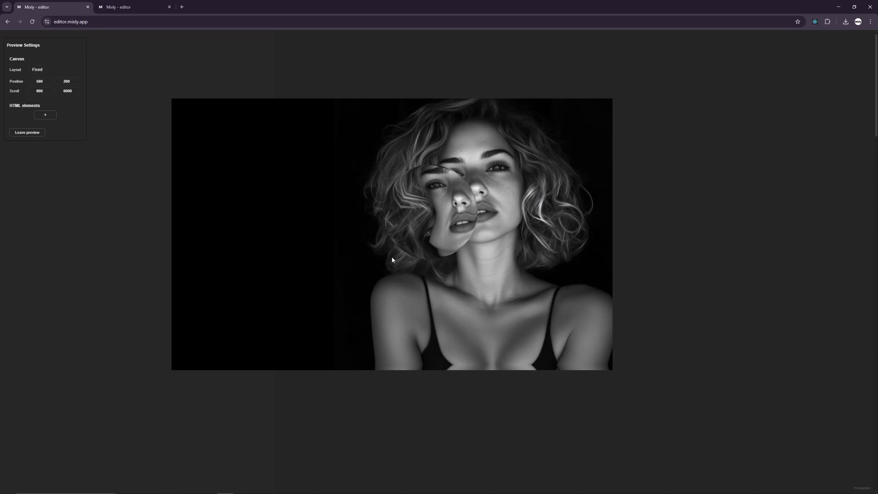
pyautogui.click(27, 133)
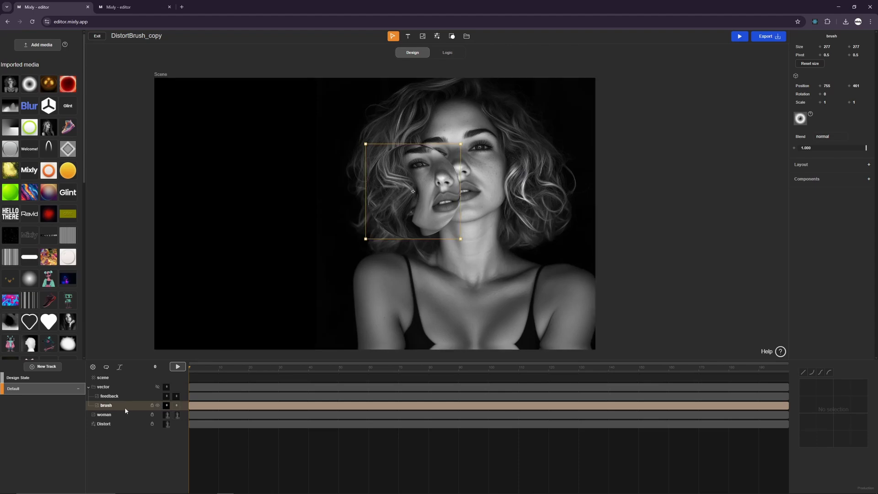
# Add a Pointer Position layout to the brush and preview the distortion following the pointer
pyautogui.click(868, 165)
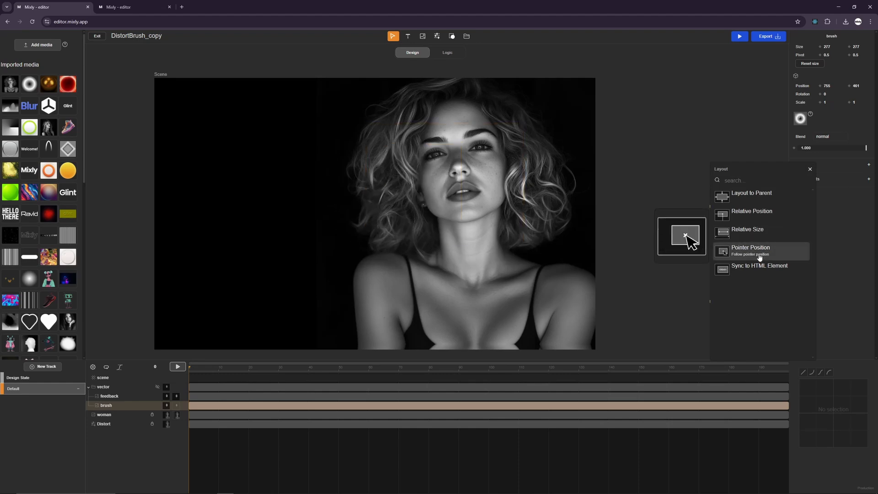
pyautogui.click(759, 252)
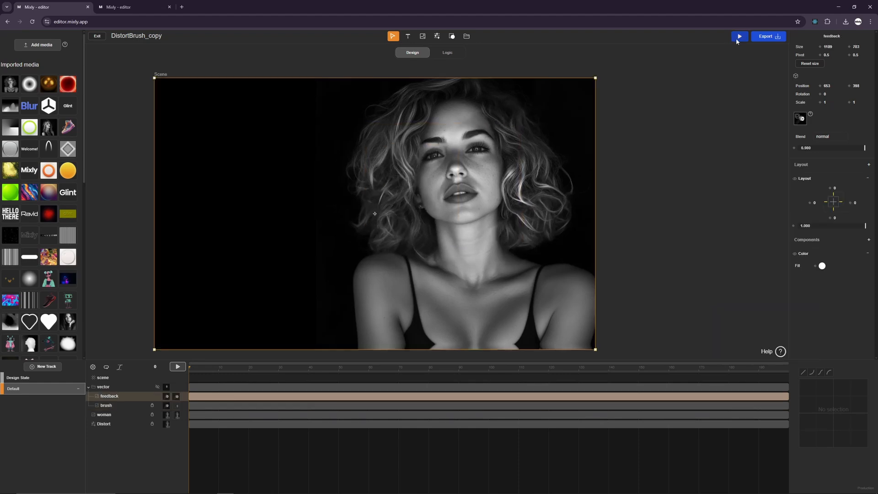
pyautogui.click(739, 36)
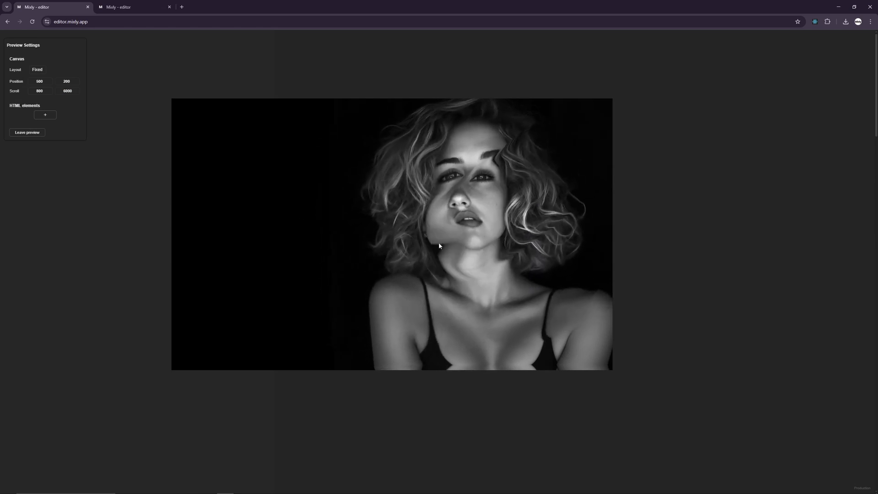
# Leave the preview and toggle the visibility of the woman and Distort layers to compare the raw brush trail with the distorted portrait
pyautogui.click(28, 133)
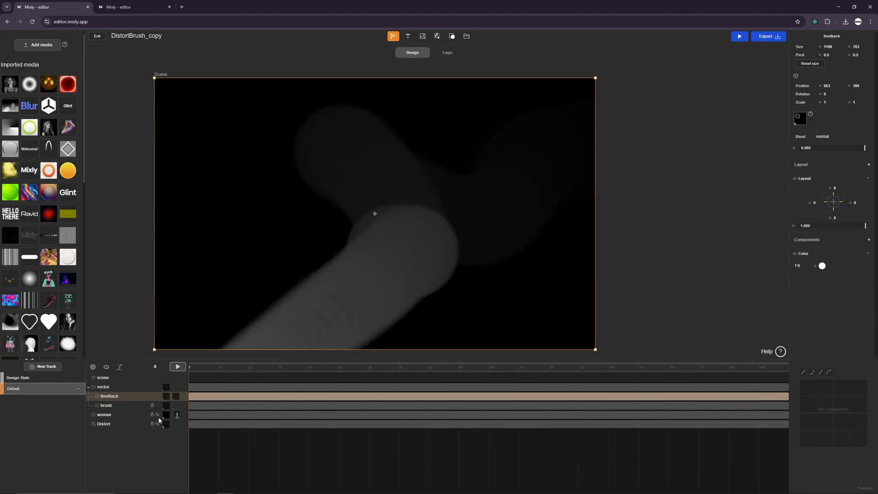
pyautogui.click(158, 415)
pyautogui.click(158, 424)
pyautogui.click(158, 415)
pyautogui.click(158, 424)
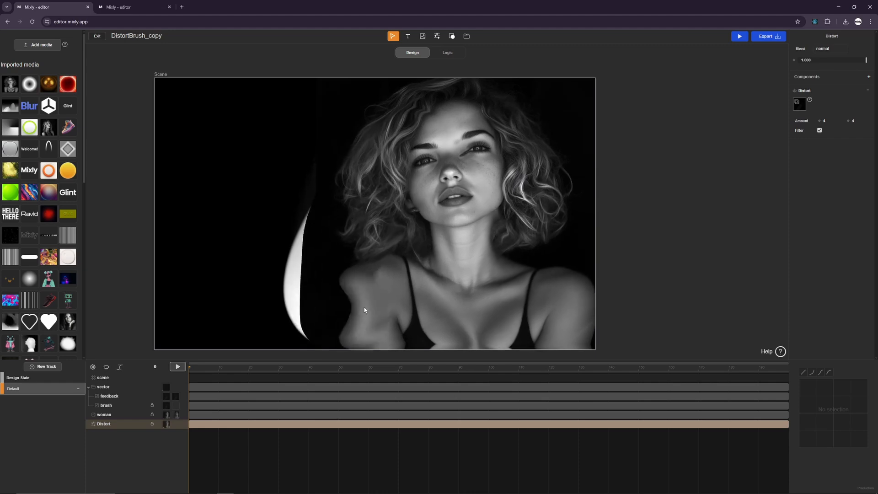
# Add a Velocity to Color component to the brush layer and test its coloured trail on the canvas
pyautogui.click(125, 403)
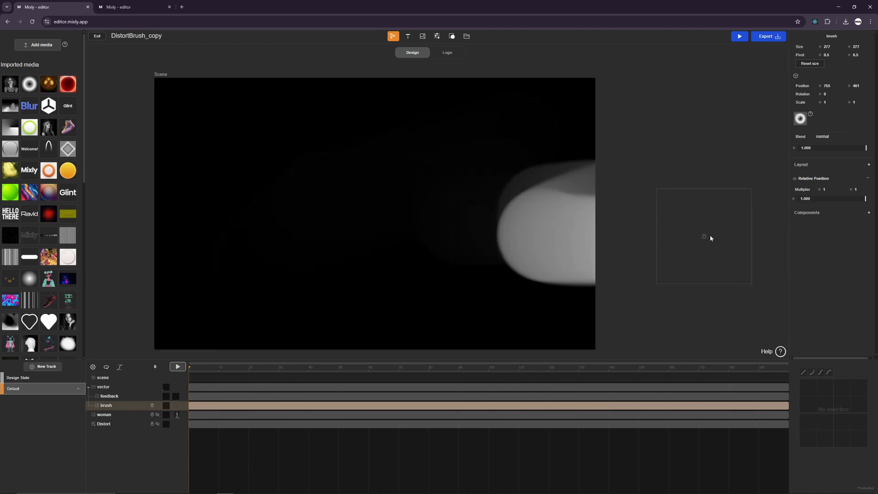
pyautogui.click(867, 215)
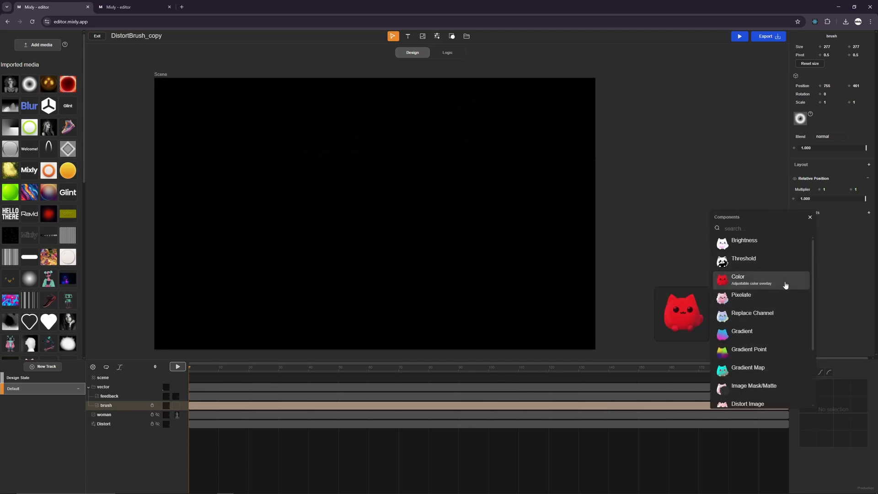
pyautogui.scroll(-2, 785, 285)
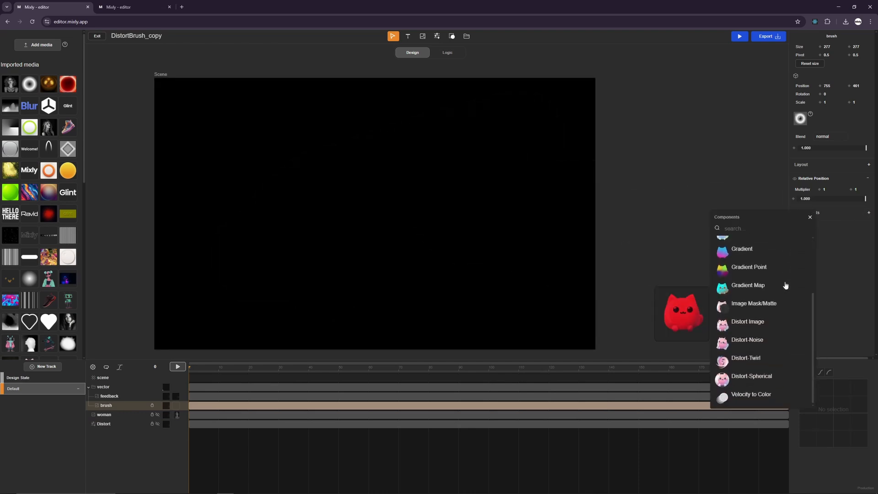
pyautogui.click(748, 399)
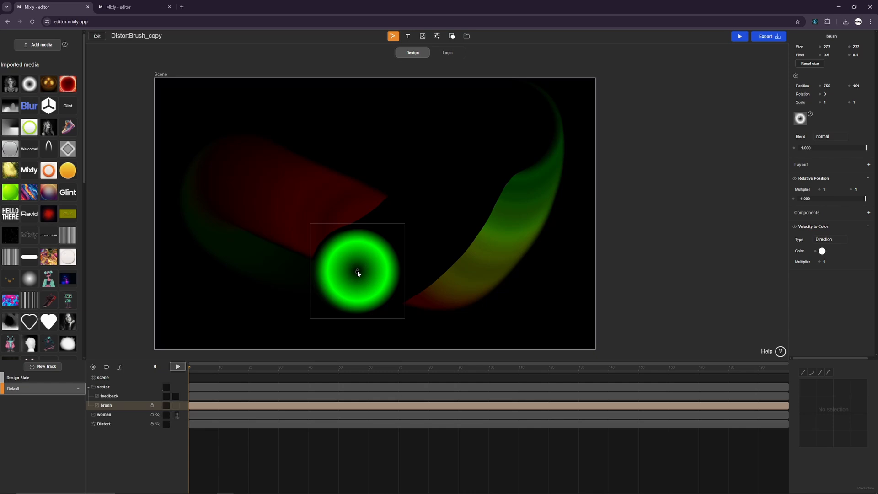
pyautogui.moveTo(358, 270)
pyautogui.mouseDown()
pyautogui.moveTo(574, 274)
pyautogui.moveTo(221, 281)
pyautogui.moveTo(494, 276)
pyautogui.moveTo(169, 272)
pyautogui.moveTo(551, 268)
pyautogui.moveTo(408, 295)
pyautogui.moveTo(410, 111)
pyautogui.moveTo(398, 317)
pyautogui.moveTo(394, 90)
pyautogui.moveTo(392, 300)
pyautogui.moveTo(398, 105)
pyautogui.moveTo(412, 248)
pyautogui.moveTo(385, 221)
pyautogui.moveTo(386, 90)
pyautogui.moveTo(380, 303)
pyautogui.moveTo(389, 120)
pyautogui.mouseUp()
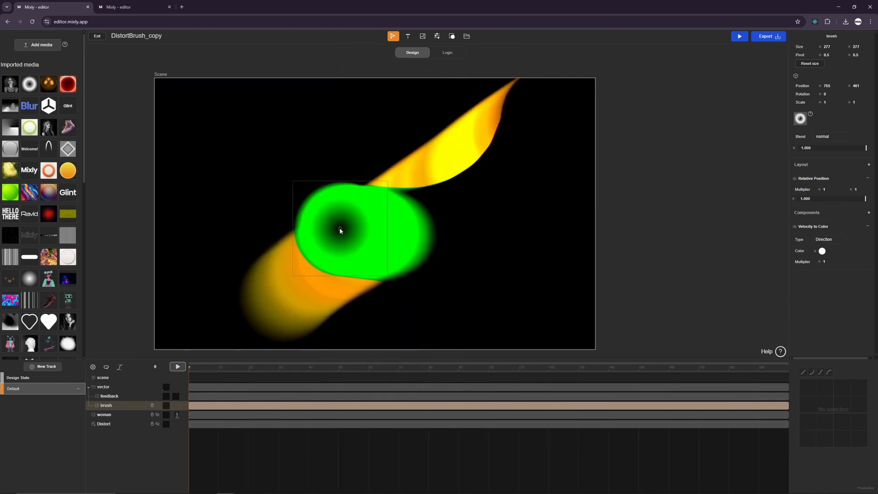
# Show the portrait distortion with the vector group hidden, and set both Distort amounts to 1
pyautogui.click(159, 423)
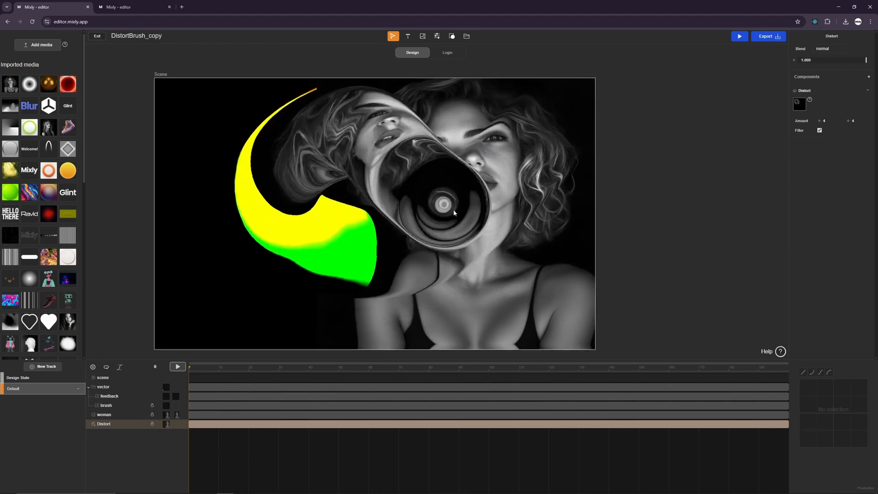
pyautogui.click(158, 387)
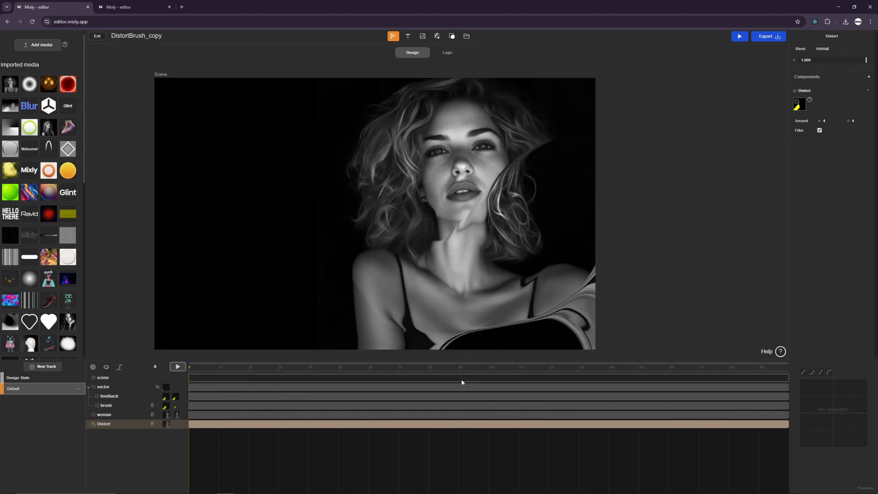
pyautogui.moveTo(828, 121); pyautogui.dragTo(809, 125)
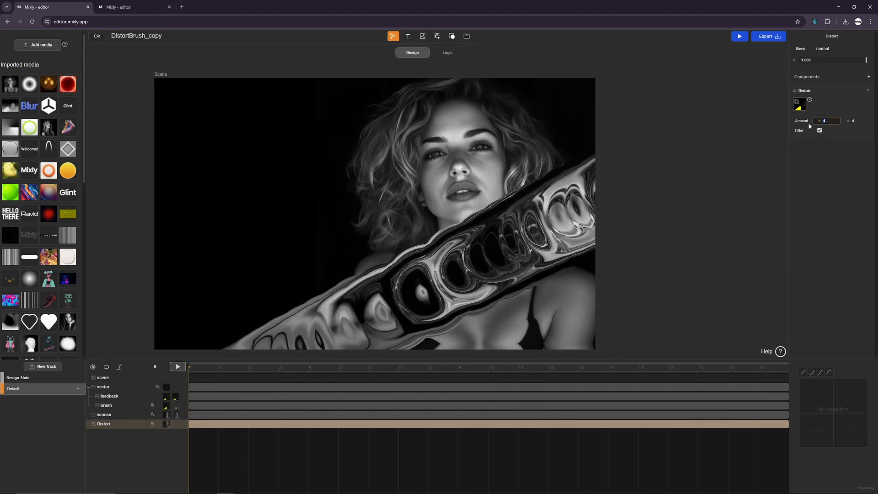
pyautogui.write('1')
pyautogui.press('Tab')
pyautogui.write('1')
pyautogui.press('Return')
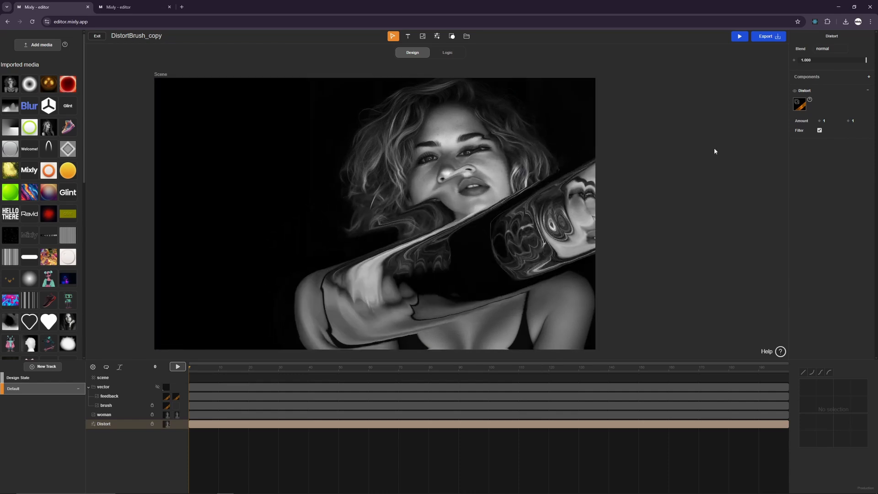
# Add a Split Channel component to the Distort layer, disable the Distort component, and raise the split distance to about 60
pyautogui.click(869, 78)
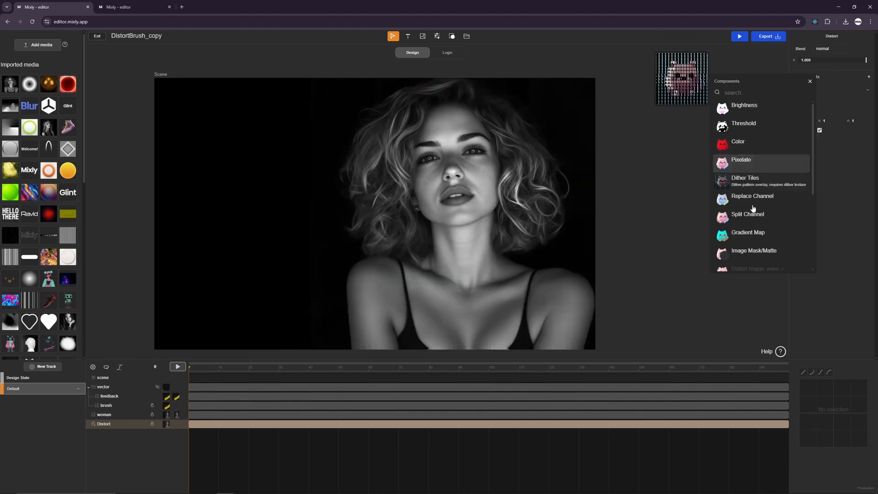
pyautogui.click(743, 222)
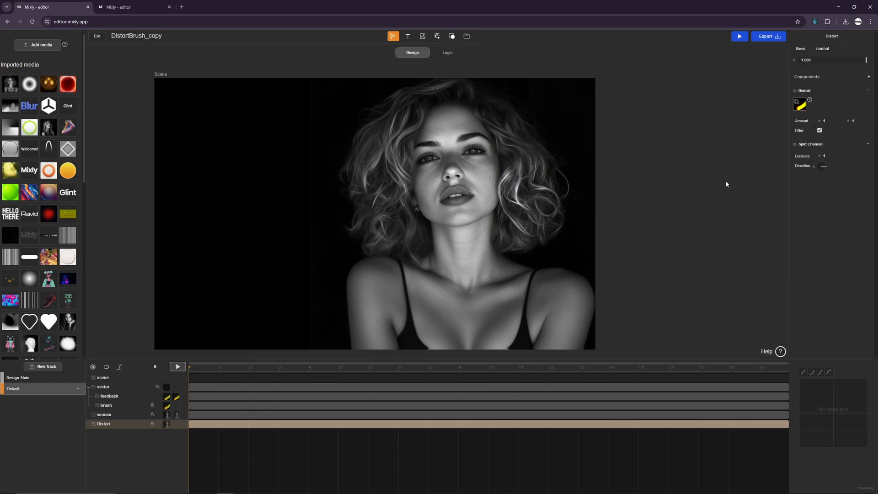
pyautogui.click(794, 91)
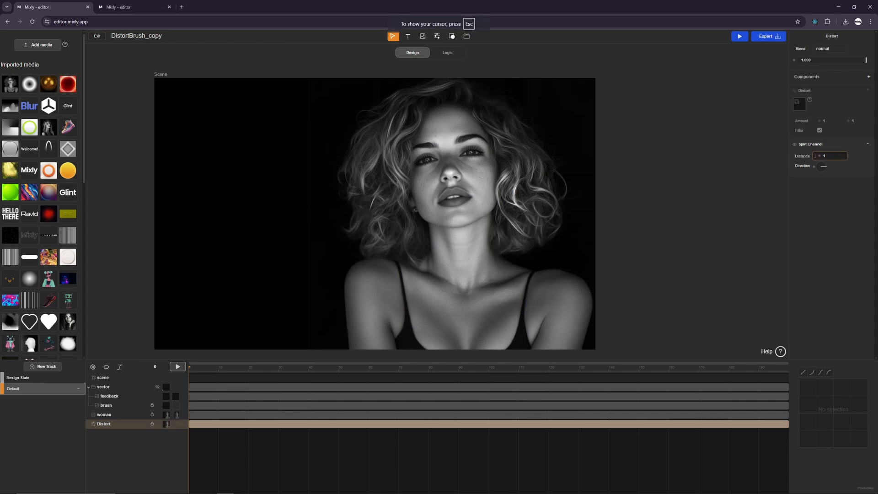
pyautogui.moveTo(815, 155); pyautogui.dragTo(873, 156)
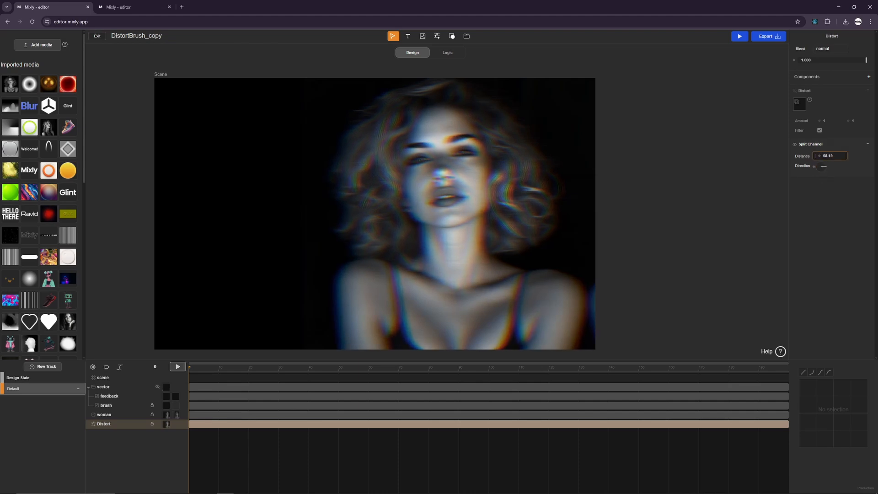
# Try several angles for the Split Channel direction on the portrait
pyautogui.moveTo(826, 167); pyautogui.dragTo(780, 143)
pyautogui.moveTo(812, 149); pyautogui.dragTo(813, 192)
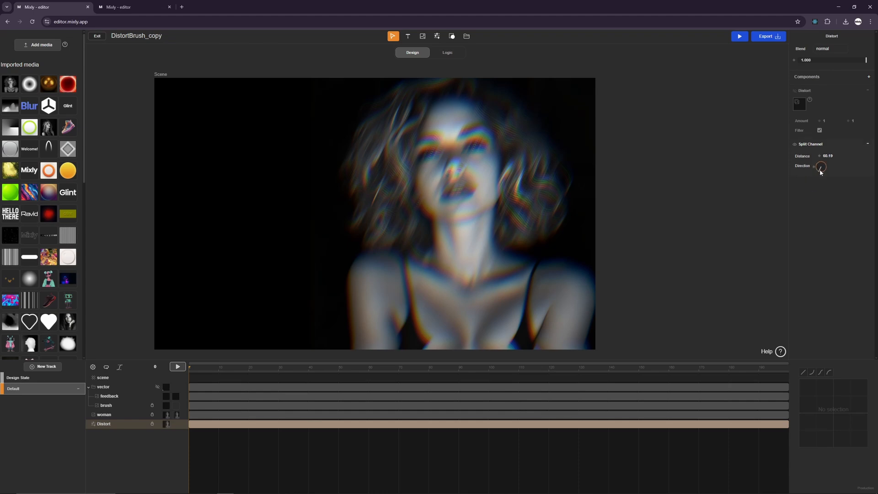
pyautogui.moveTo(821, 172); pyautogui.dragTo(825, 171)
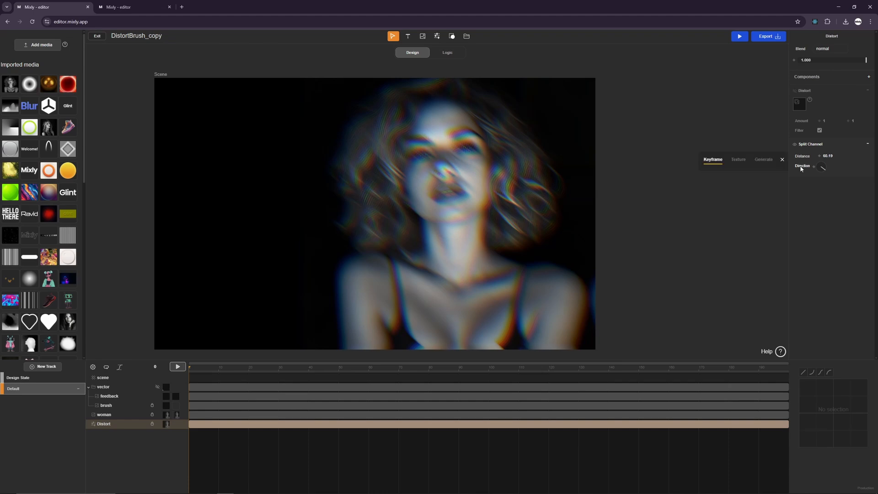
# Drive the Split Channel direction with the vector group's output as a texture and set the distance to 5
pyautogui.click(740, 161)
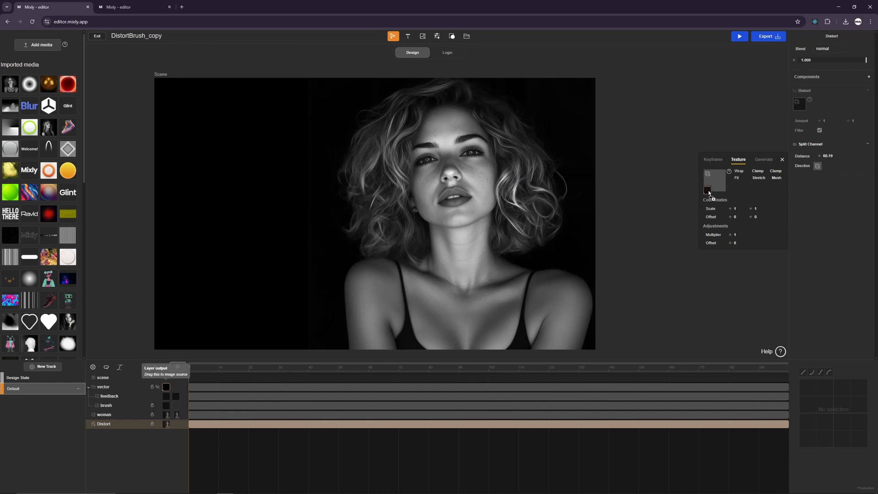
pyautogui.moveTo(716, 183); pyautogui.dragTo(716, 183)
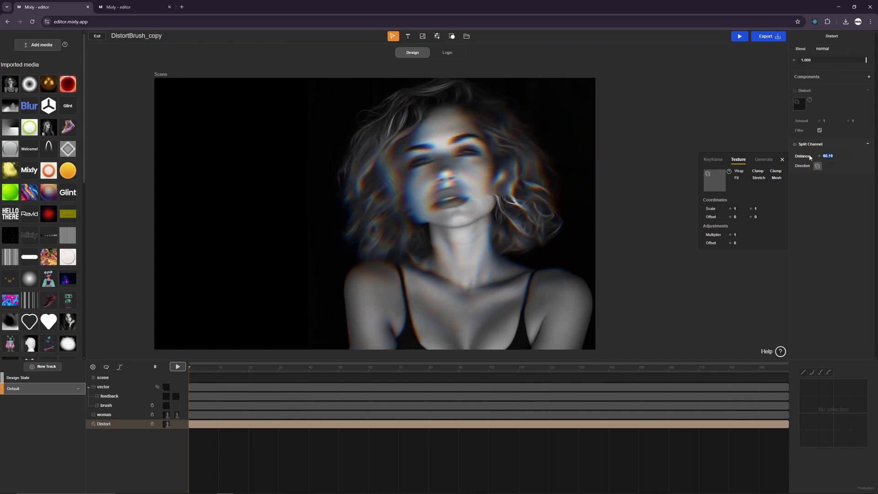
pyautogui.write('5')
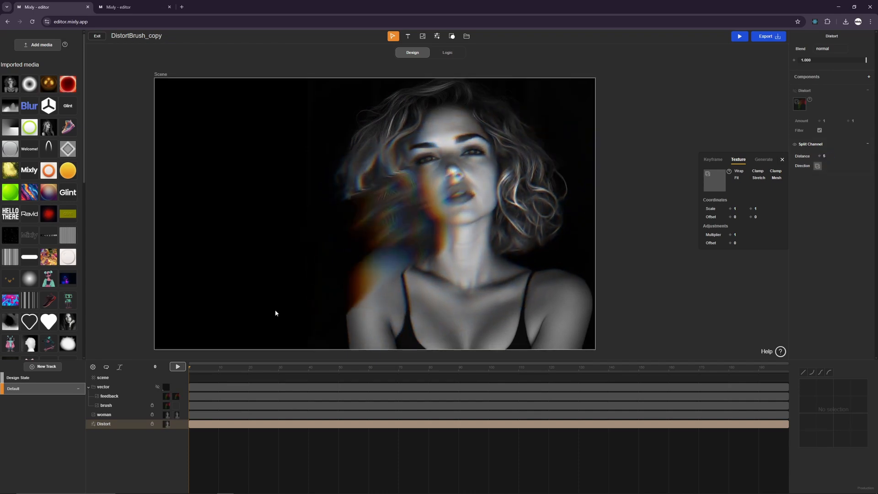
# Set the brush layer's size to 188 by 188
pyautogui.click(120, 405)
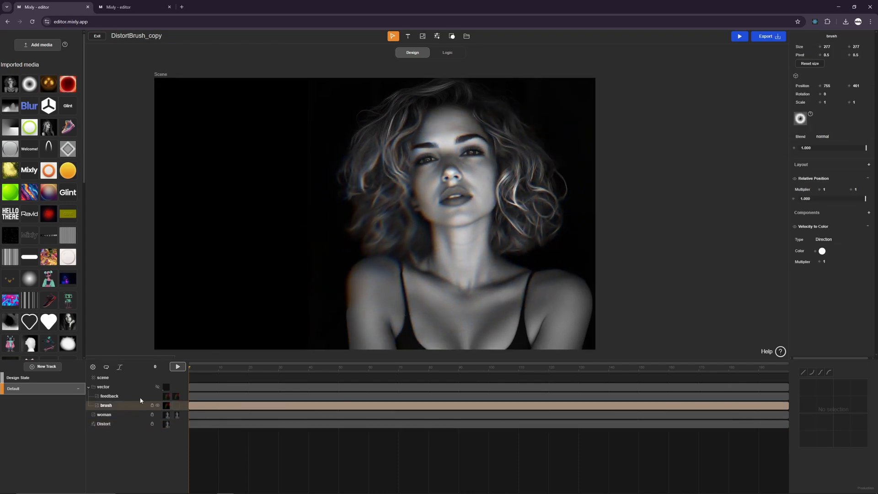
pyautogui.click(817, 48)
pyautogui.write('188')
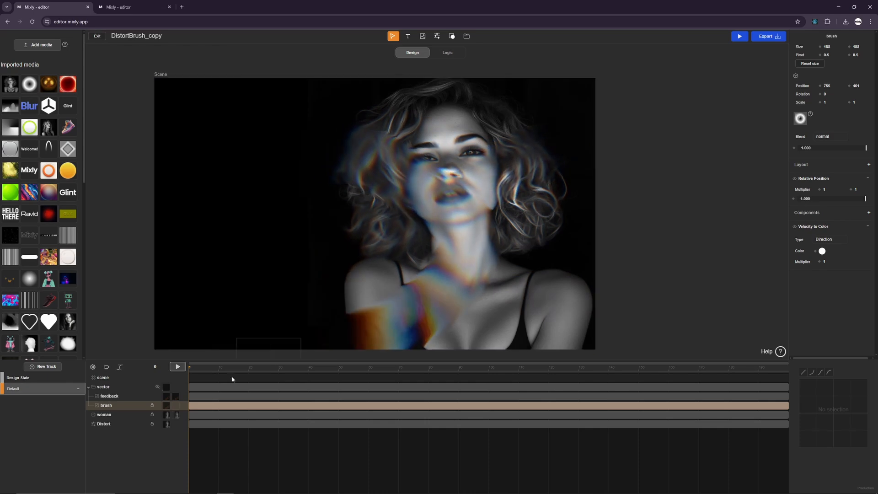
# Re-enable the Distort component on the Distort layer, then preview the combined distortion and channel split and return to the editor
pyautogui.click(132, 423)
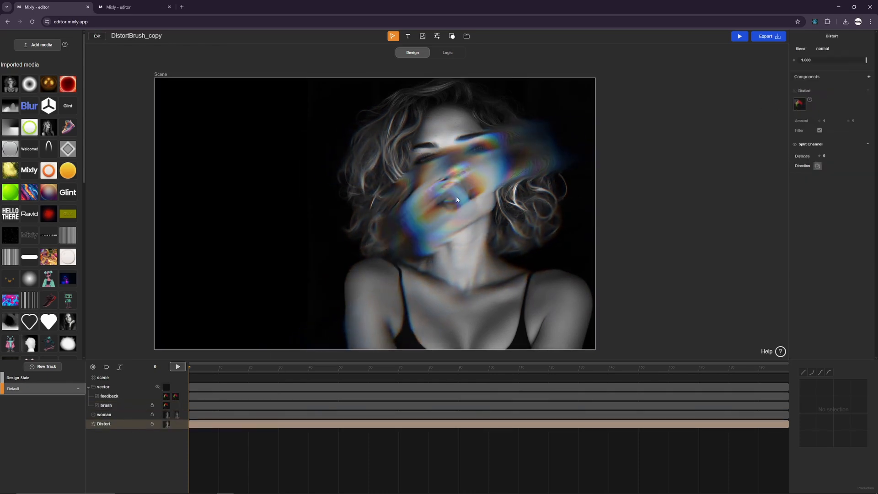
pyautogui.click(794, 91)
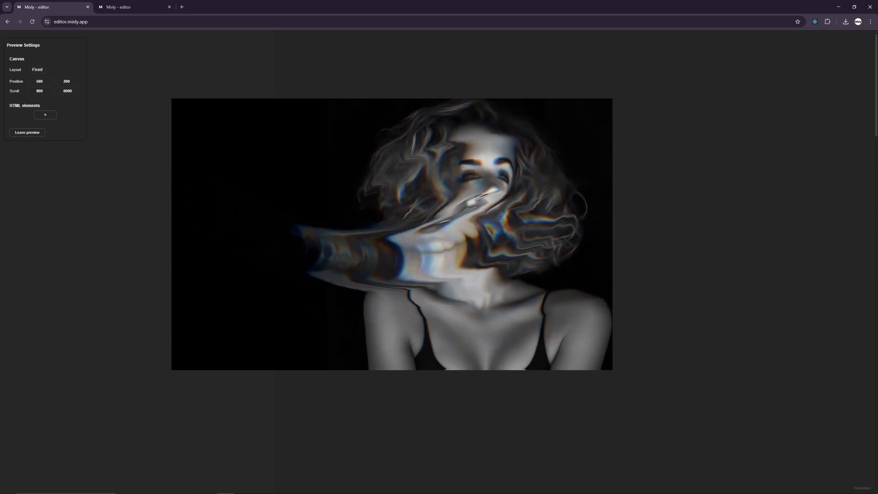
pyautogui.click(24, 133)
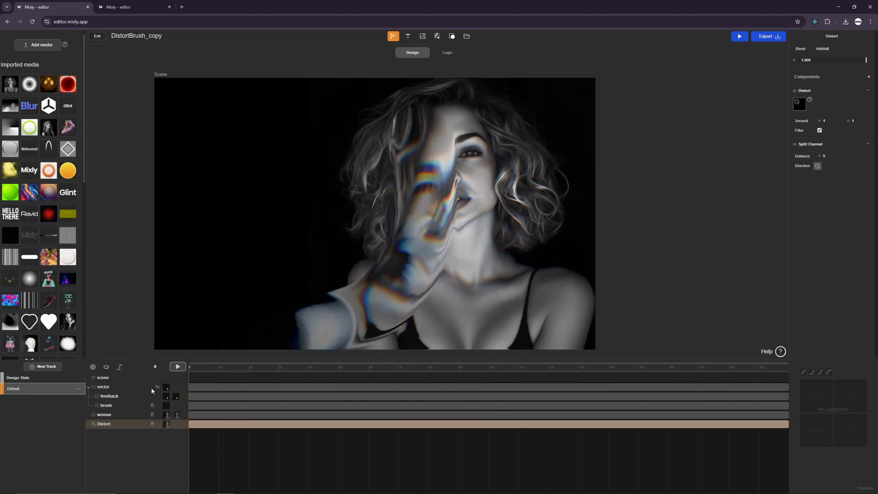
# Add an adjustment layer between feedback and brush in the vector group, and show that group with the woman and Distort layers hidden
pyautogui.click(437, 36)
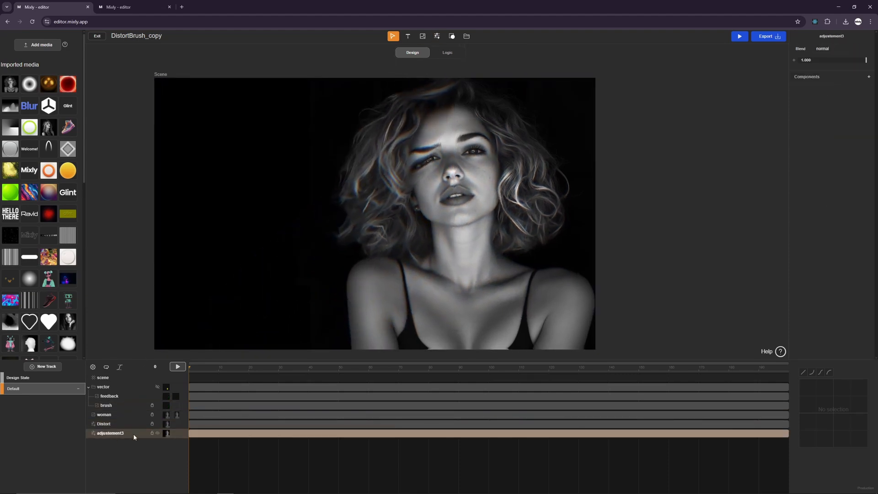
pyautogui.moveTo(126, 403); pyautogui.dragTo(157, 433)
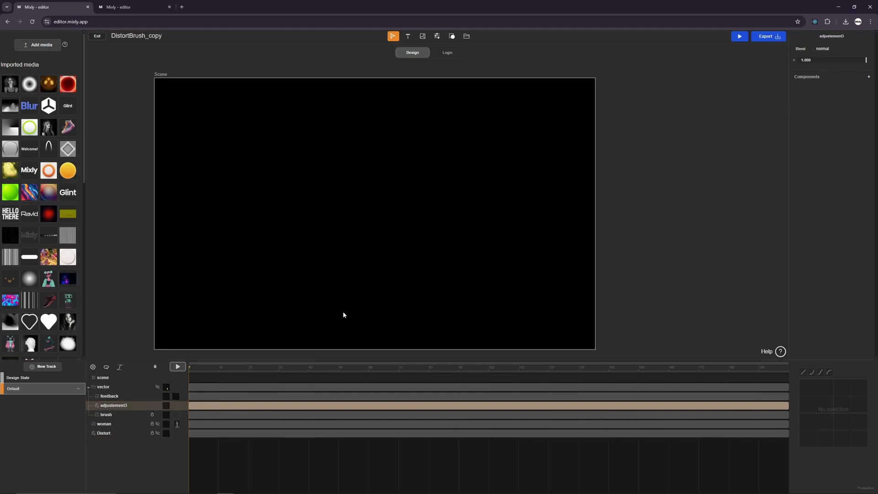
pyautogui.click(125, 387)
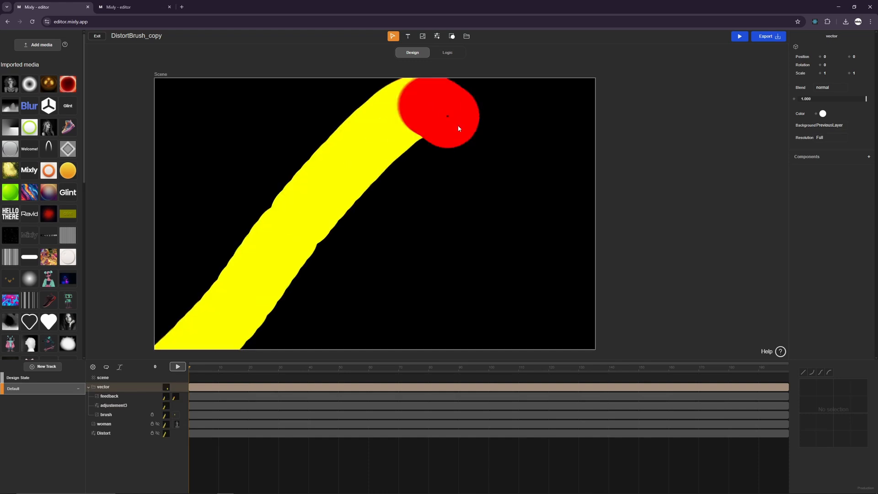
pyautogui.click(125, 406)
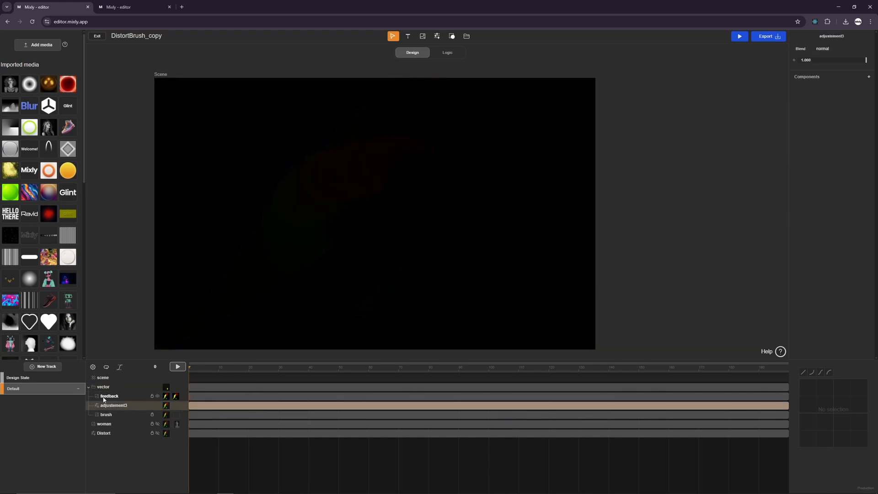
# Add a Pixelate component with size 25 to the new adjustment layer
pyautogui.click(868, 77)
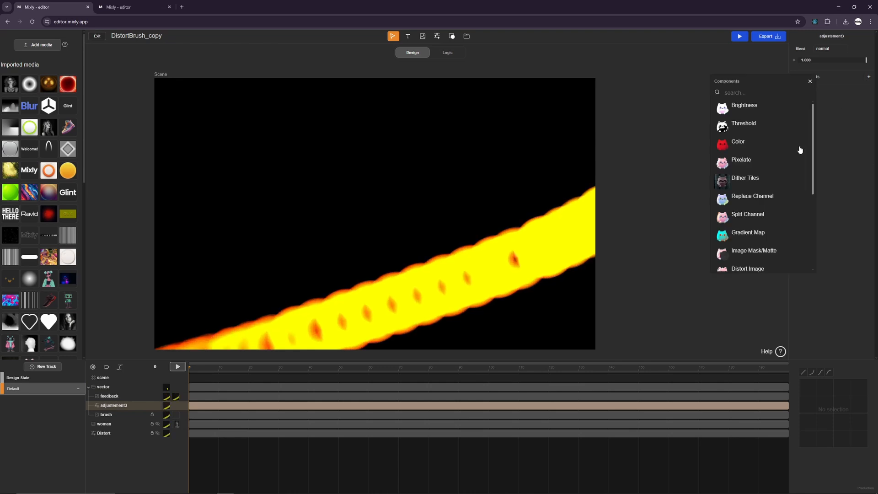
pyautogui.click(736, 164)
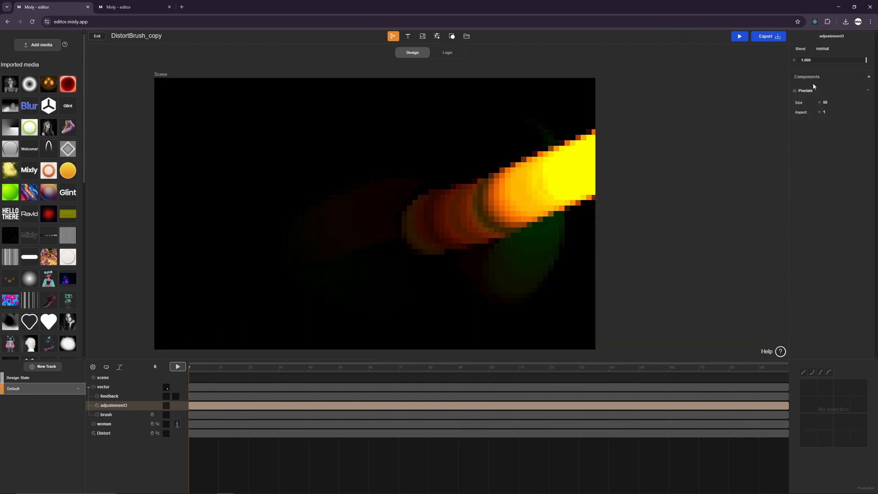
pyautogui.doubleClick(825, 102)
pyautogui.write('25')
pyautogui.press('Return')
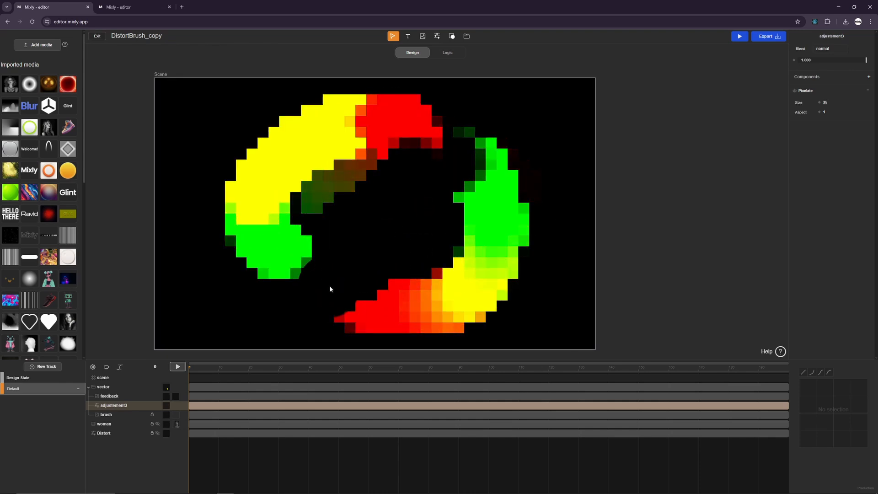
# Show the woman and Distort layers again with the vector group hidden to apply the pixelated distortion to the portrait
pyautogui.click(157, 424)
pyautogui.click(158, 432)
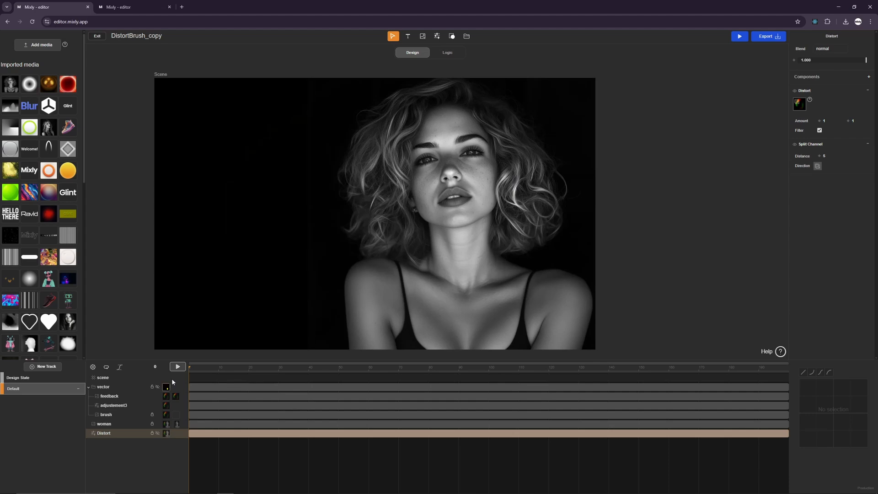
pyautogui.click(374, 266)
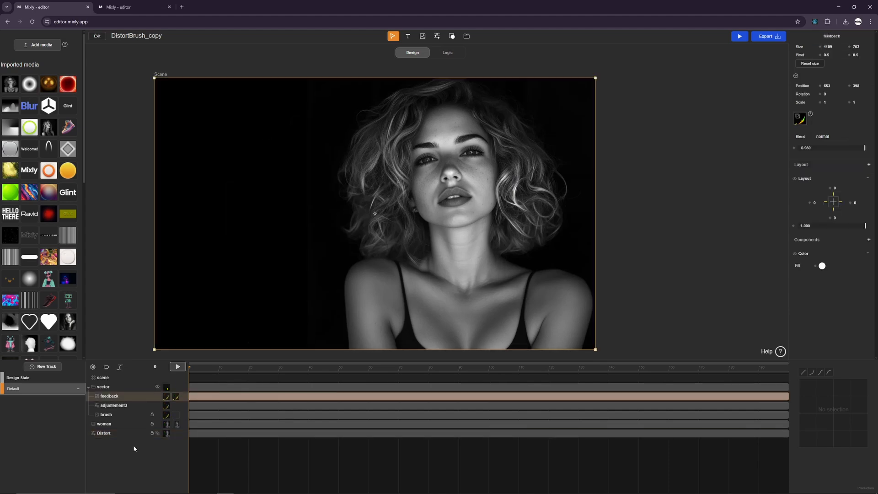
pyautogui.click(158, 433)
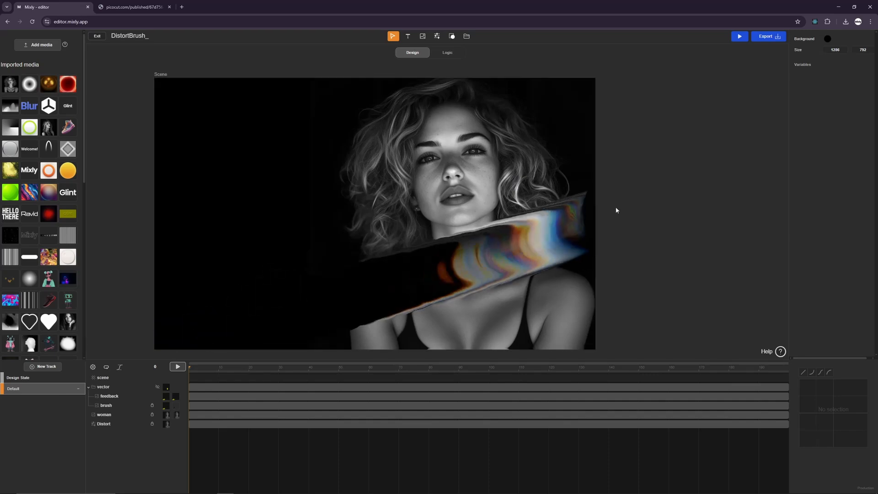
# Export the distortion brush scene, then switch to Framer and create a new component code file named Brush
pyautogui.click(763, 39)
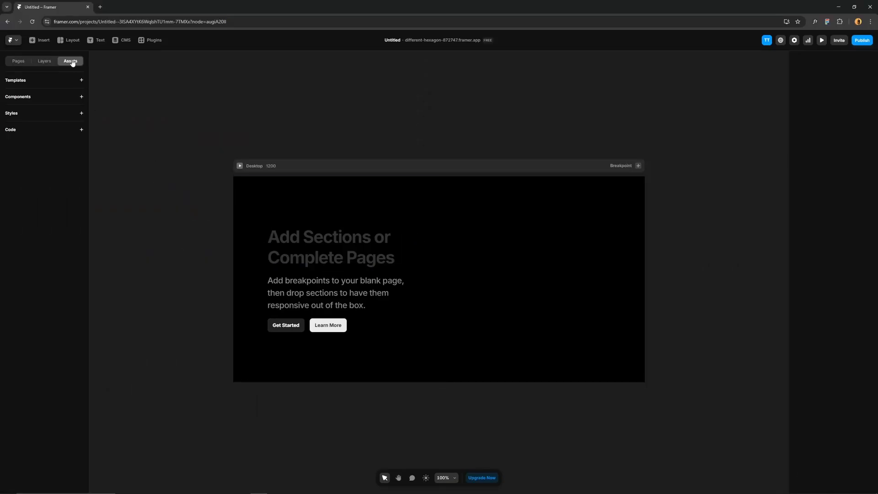
pyautogui.click(95, 140)
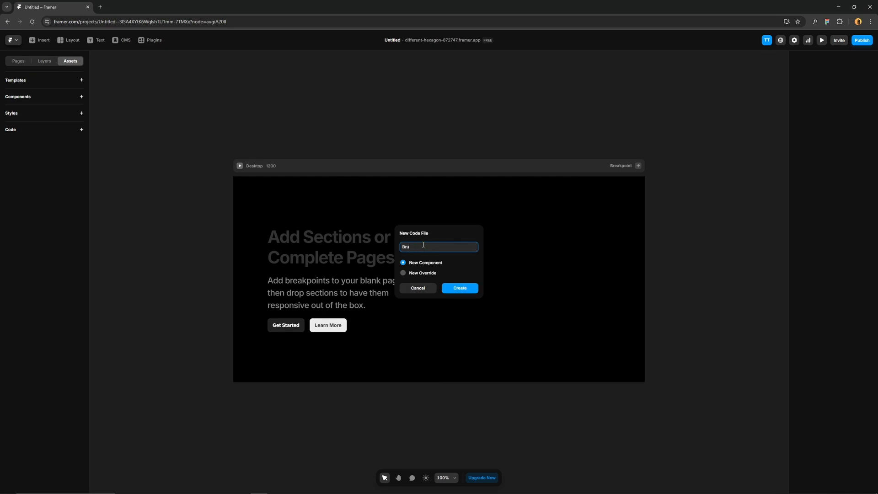
pyautogui.click(467, 289)
# Replace all the default code in Brush.tsx with the code exported from Mixly and save the file
pyautogui.click(283, 191)
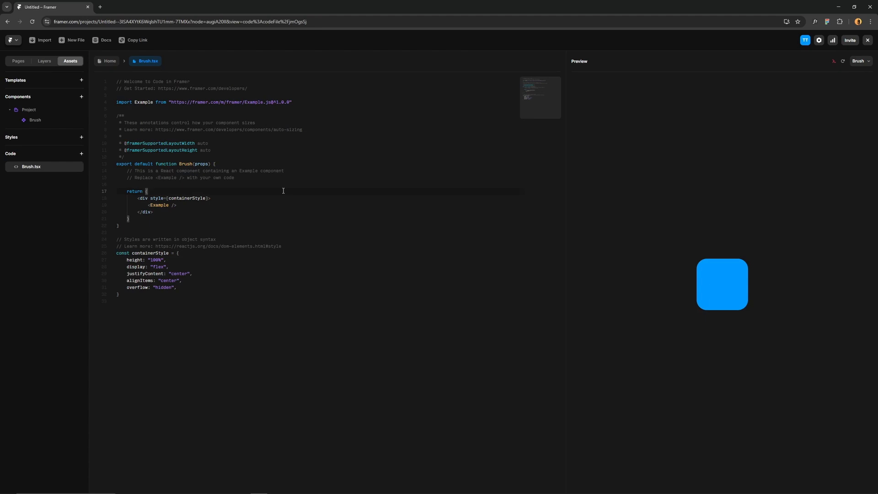
pyautogui.hotkey('ctrl', 'a')
pyautogui.hotkey('ctrl', 'v')
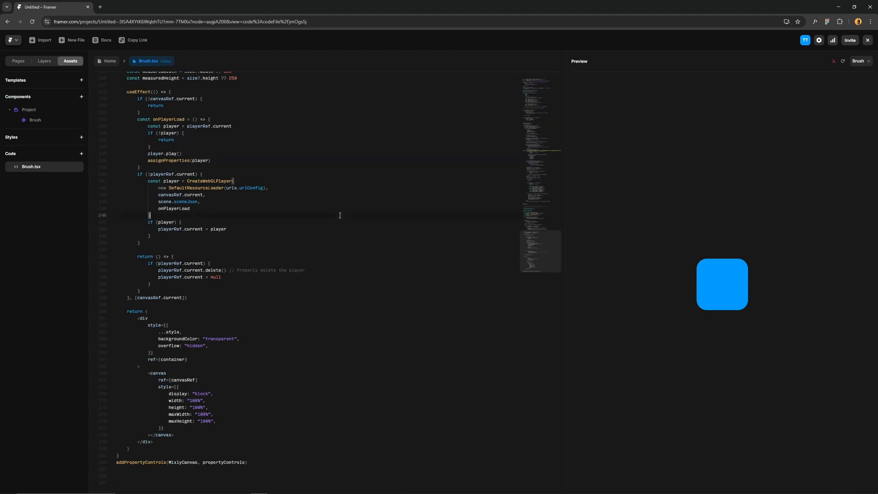
pyautogui.hotkey('ctrl', 's')
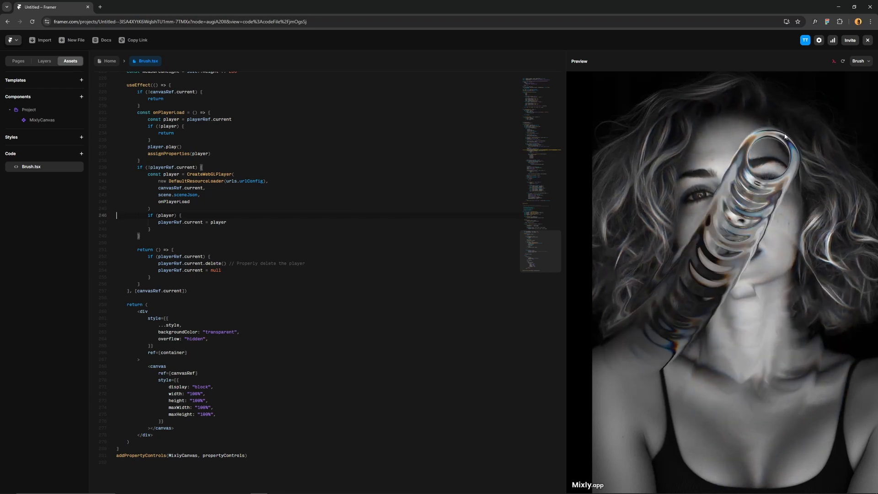
# Return to the Home page and place the MixlyCanvas component in the Desktop frame, above the 2 Columns Text Image section
pyautogui.click(110, 63)
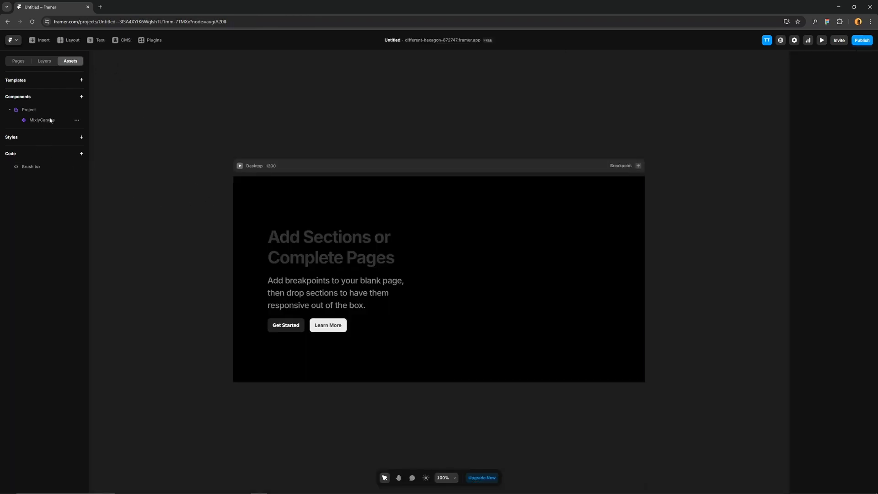
pyautogui.moveTo(481, 253); pyautogui.dragTo(482, 254)
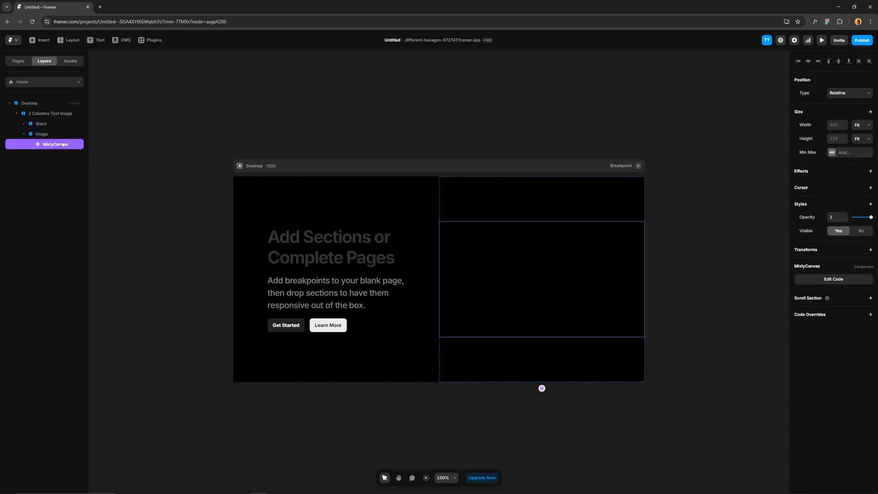
pyautogui.moveTo(45, 109); pyautogui.dragTo(45, 110)
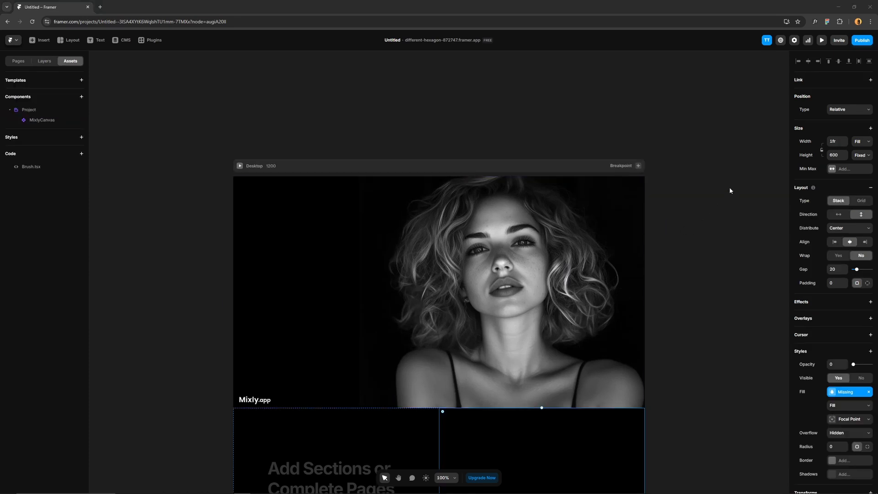
# Publish the page and open the live site at different-hexagon-872747.framer.app
pyautogui.click(861, 40)
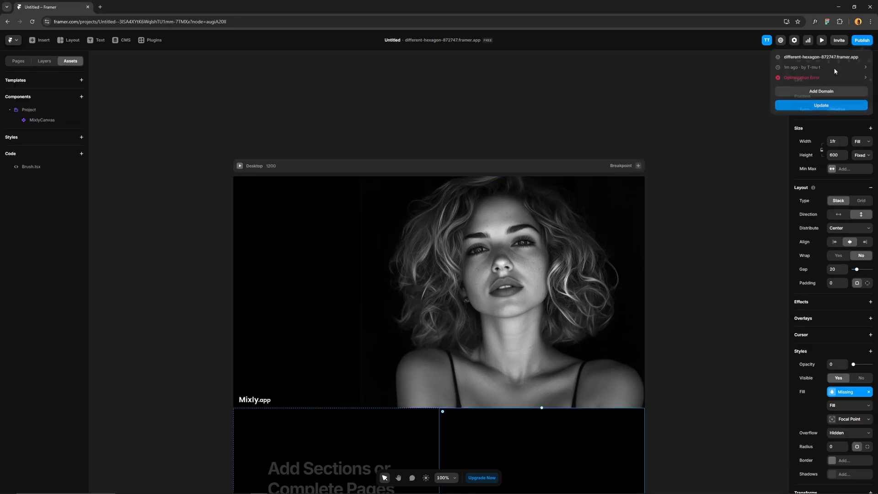
pyautogui.click(806, 57)
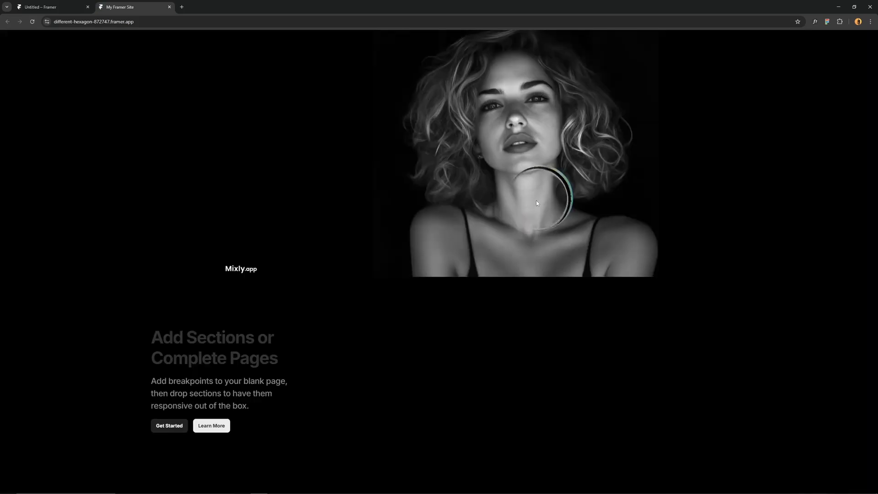